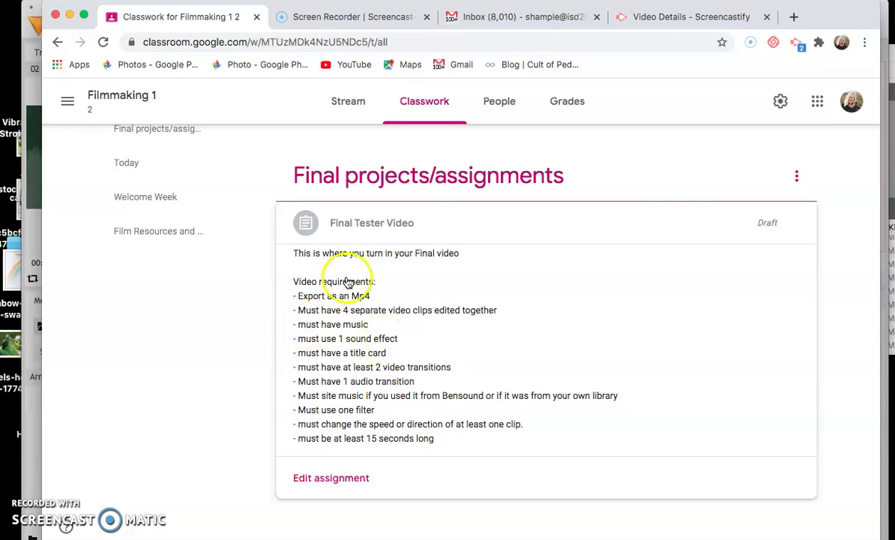
Bring the Horseys project window to the front and return the playhead to the start
scroll(353, 281, "down", 2)
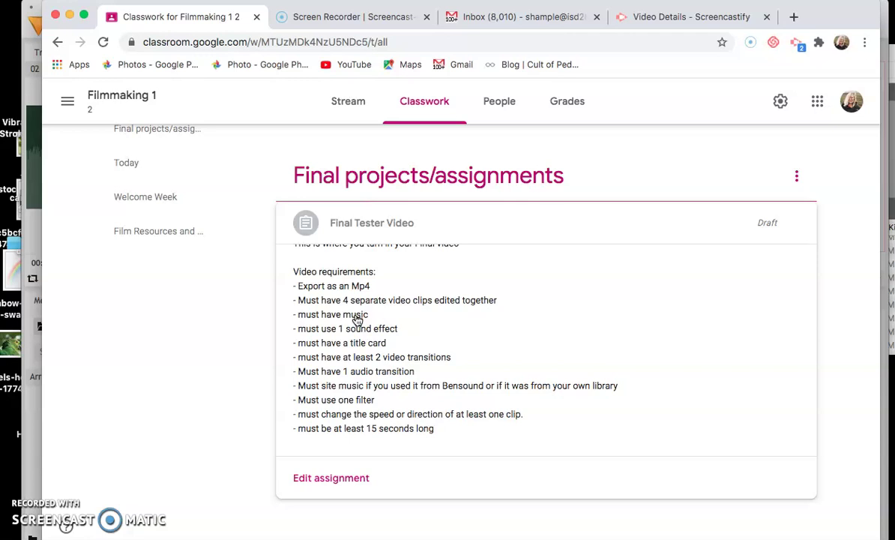
left_click(369, 336)
left_click(32, 425)
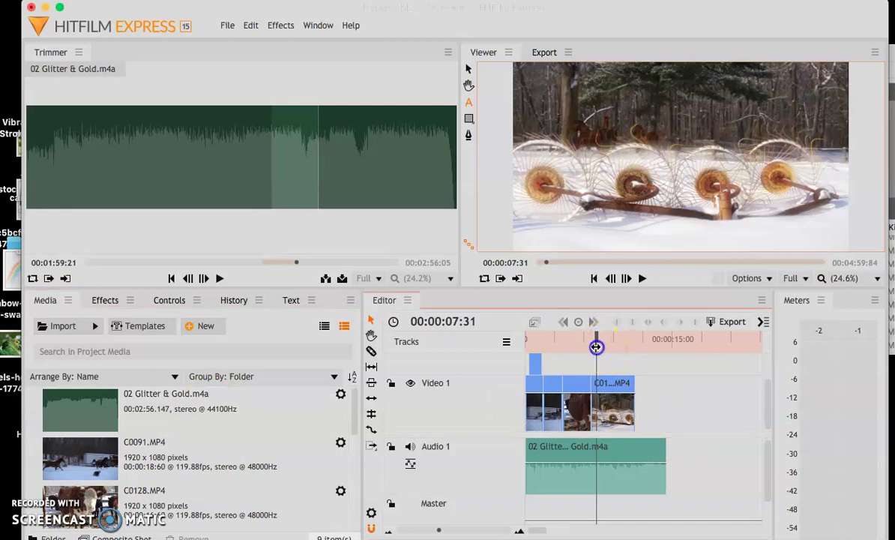
left_click_drag(596, 347, 541, 349)
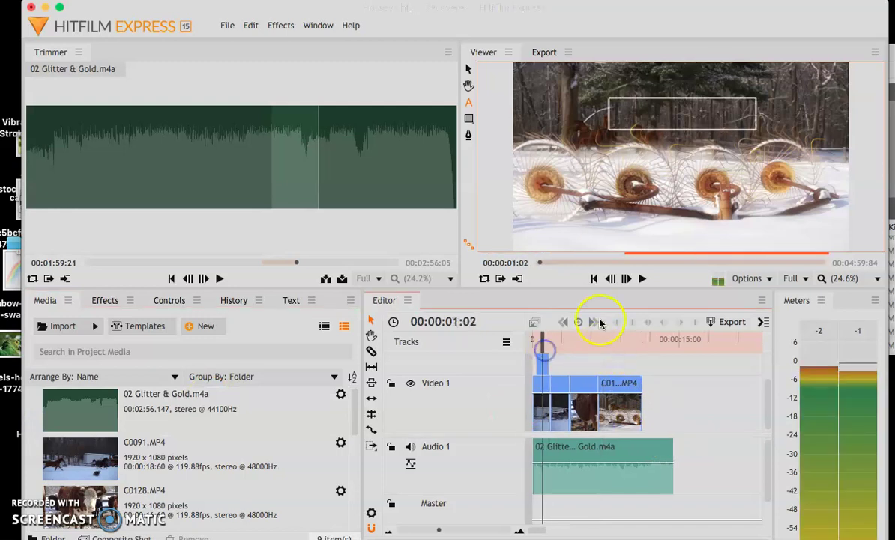
Play the edit from the beginning, pausing and resuming, stopping around 00:00:07:20
left_click(642, 279)
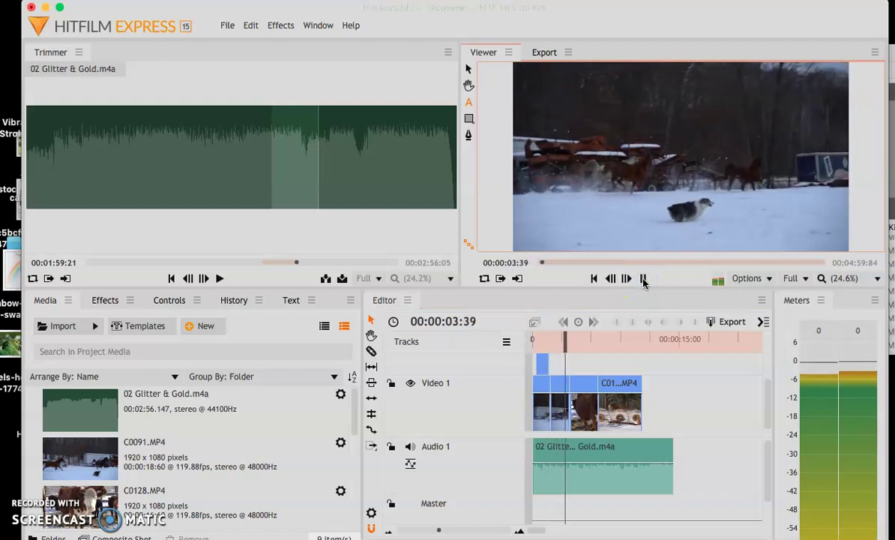
left_click(642, 279)
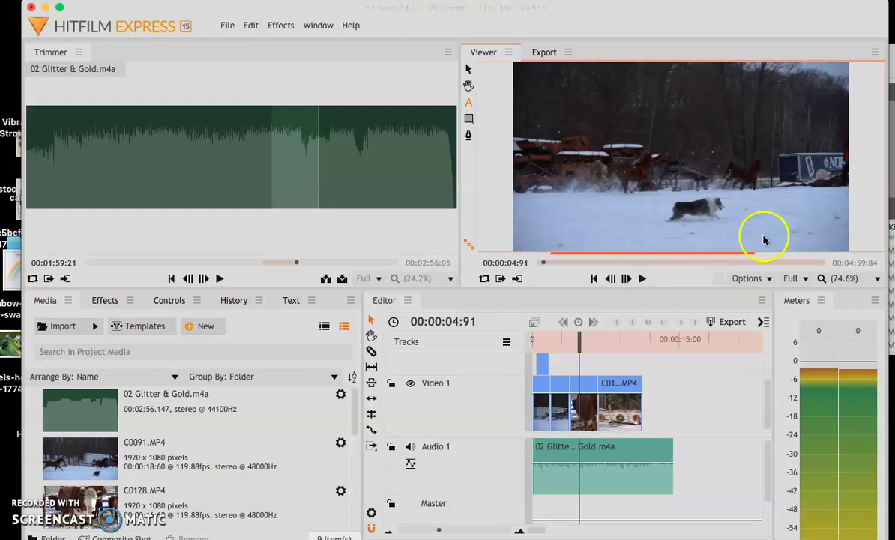
left_click_drag(765, 236, 681, 201)
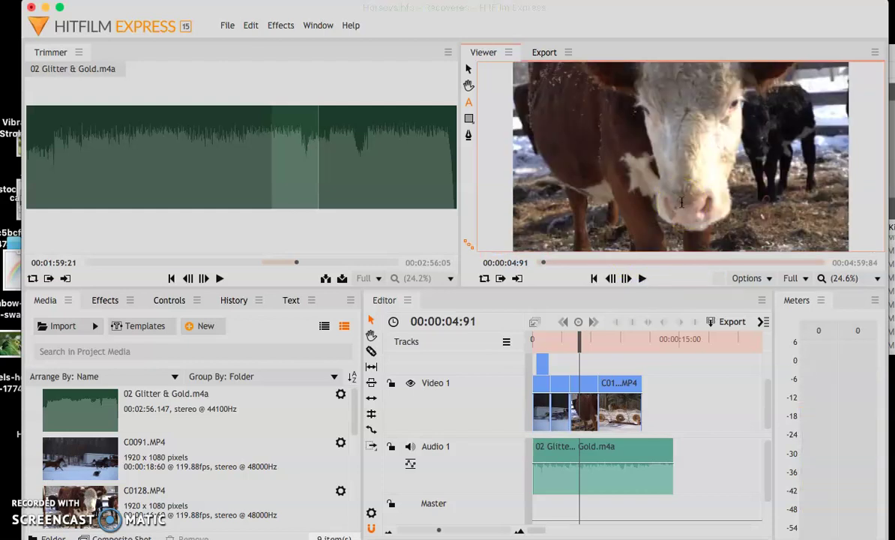
left_click(552, 366)
left_click(642, 278)
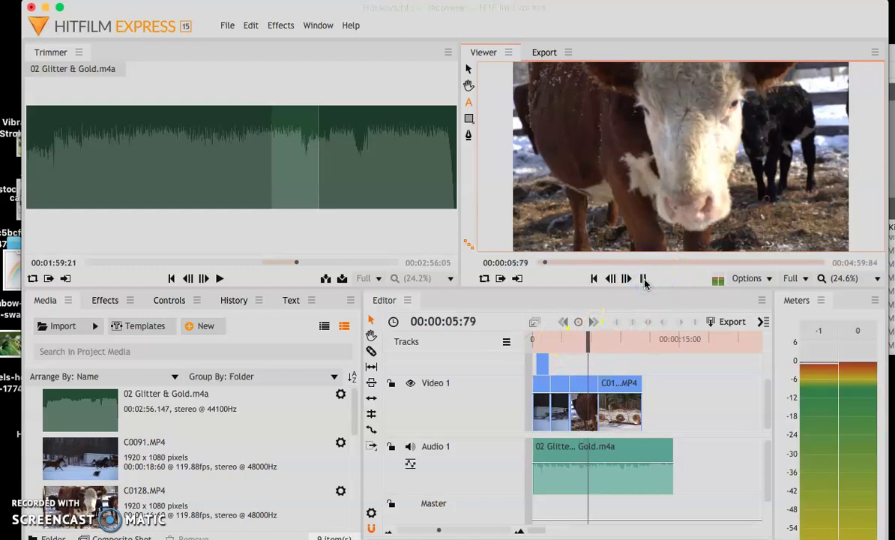
left_click(642, 278)
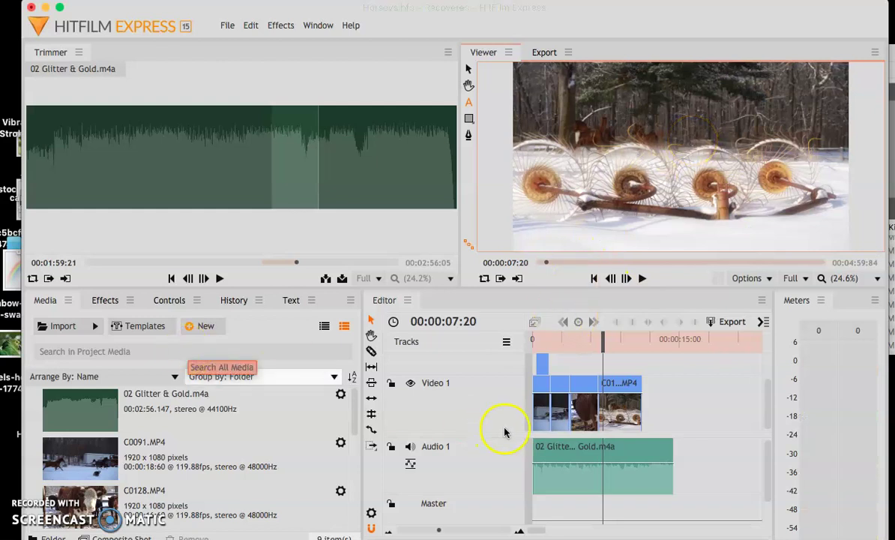
Glance at the title templates, then switch to the Effects library with transition folders collapsed
left_click(150, 327)
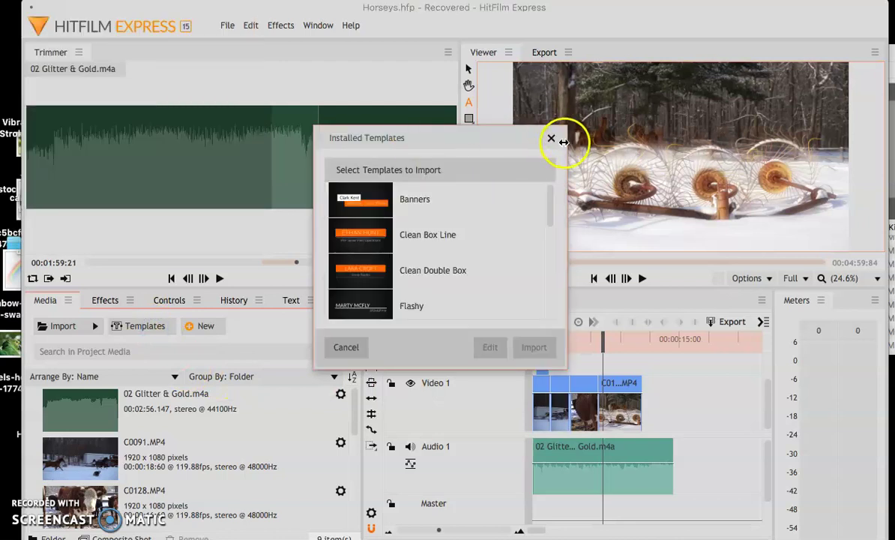
left_click(551, 139)
left_click(97, 300)
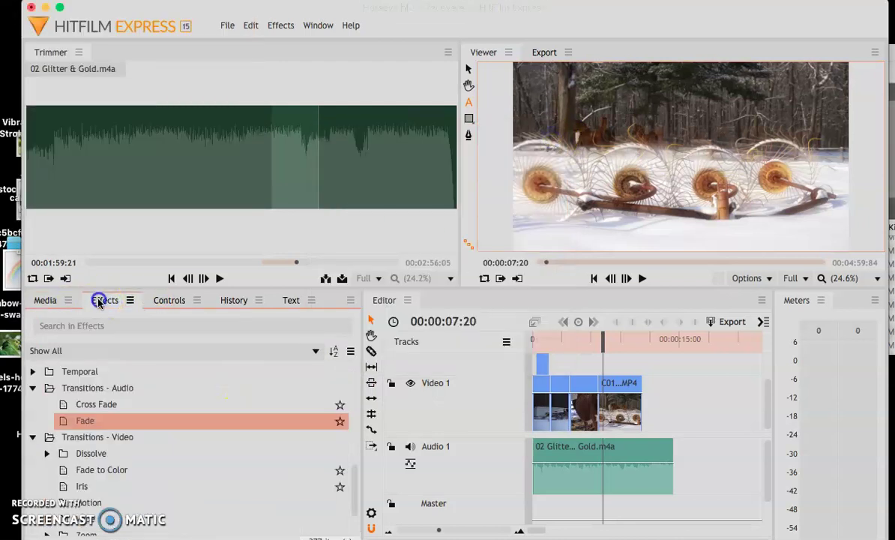
left_click(32, 387)
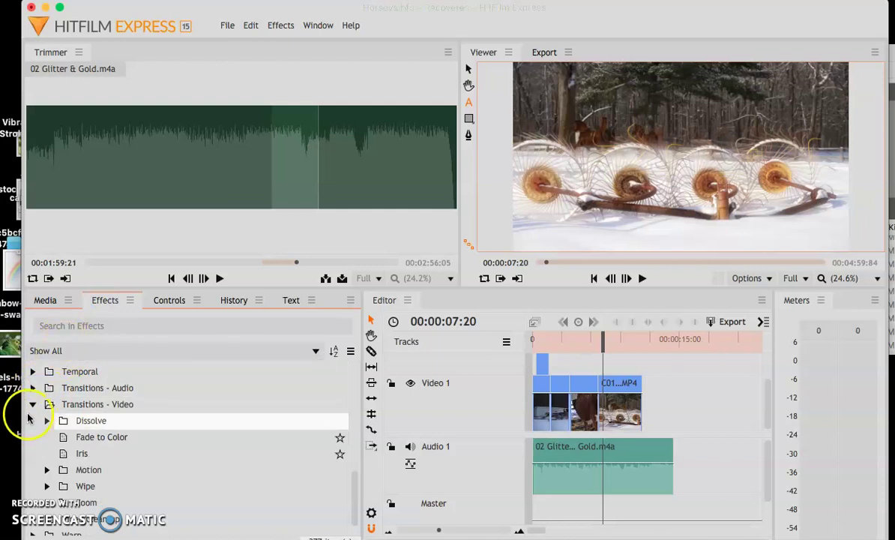
left_click(32, 404)
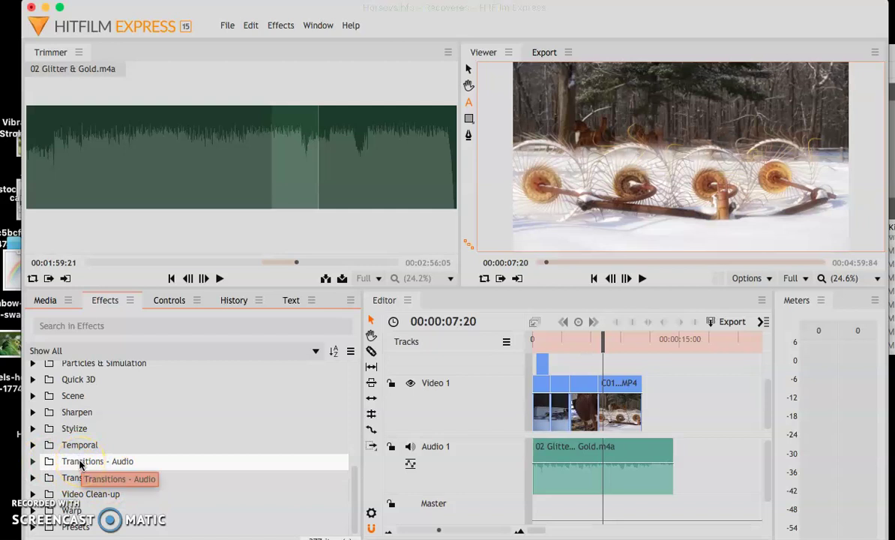
Browse the Grunge effects folder, then collapse it again
scroll(80, 465, "up", 4)
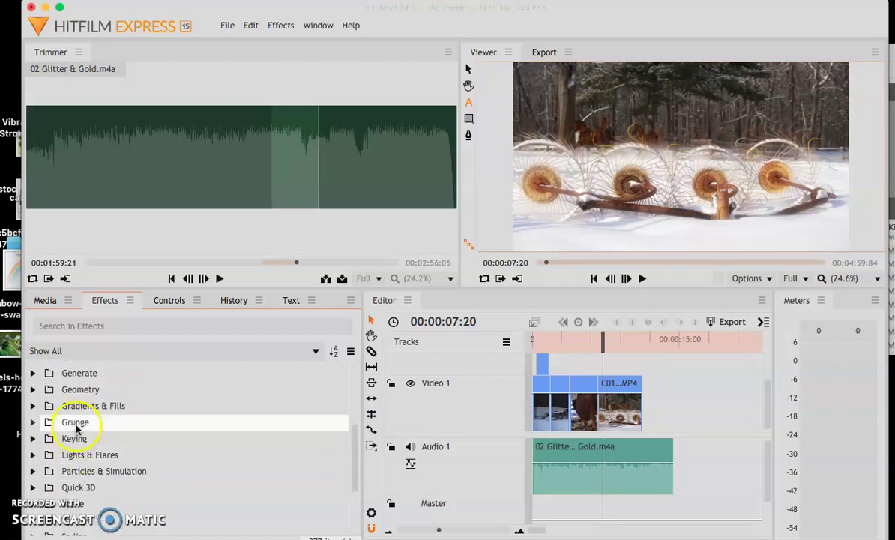
left_click(32, 422)
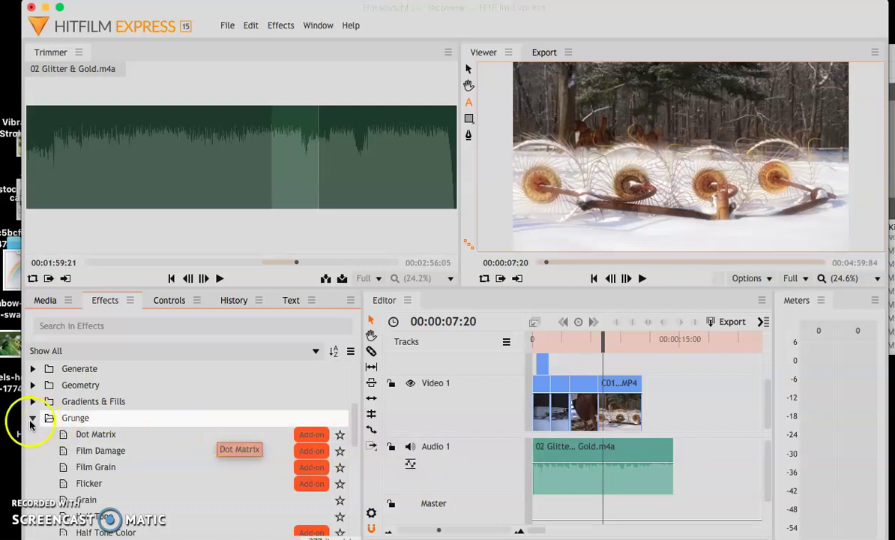
scroll(214, 480, "down", 4)
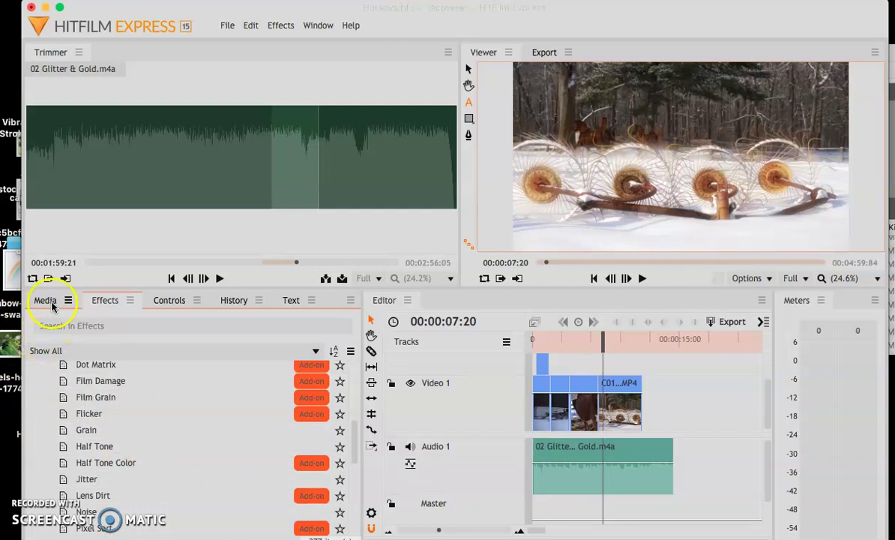
scroll(42, 456, "up", 2)
left_click(43, 456)
scroll(44, 459, "up", 3)
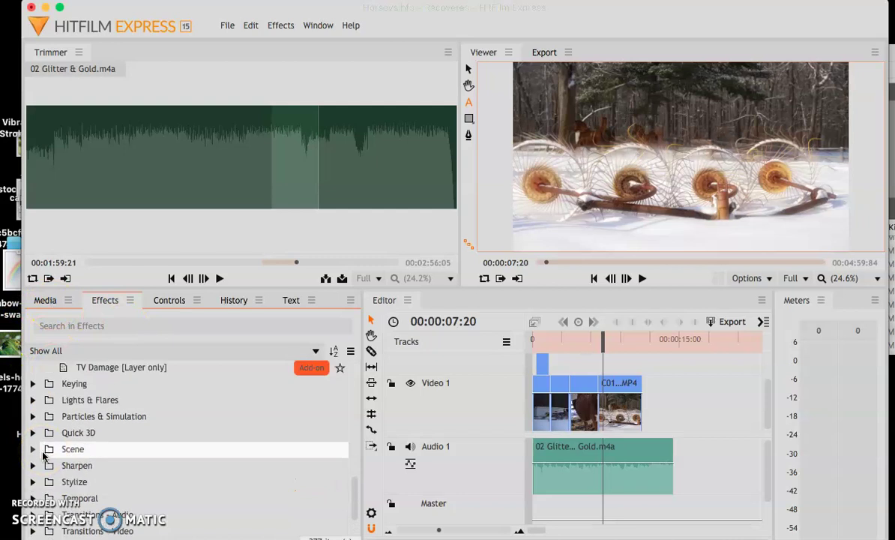
scroll(109, 473, "down", 3)
Expand Transitions - Video and its Motion folder to show Push, Slide and Split
left_click(33, 477)
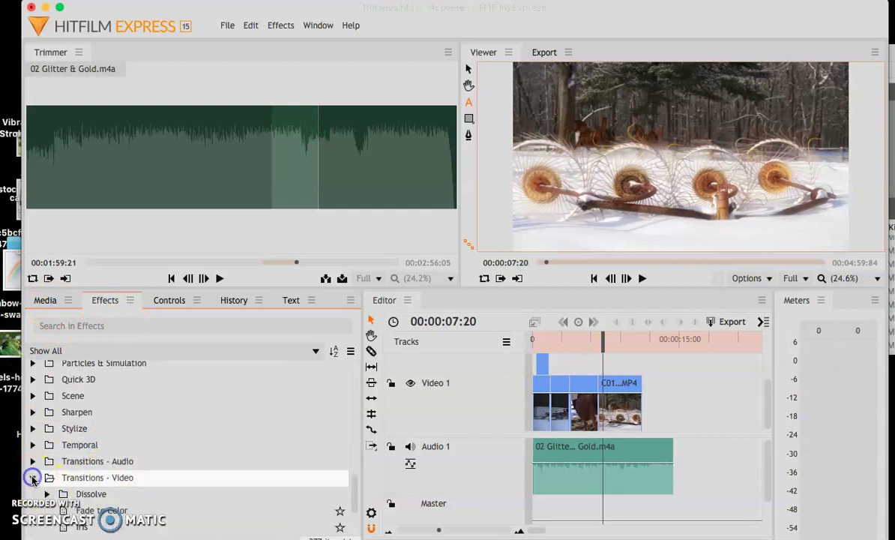
scroll(169, 452, "down", 3)
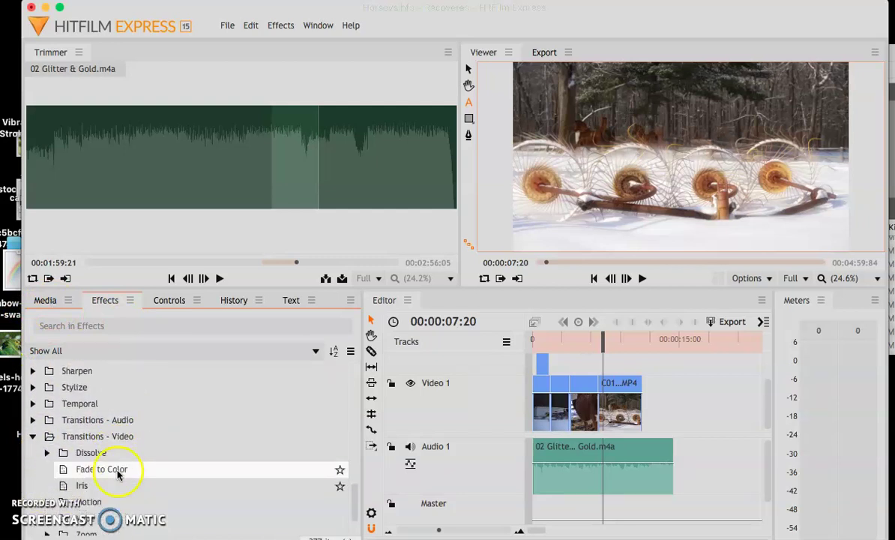
scroll(118, 474, "down", 3)
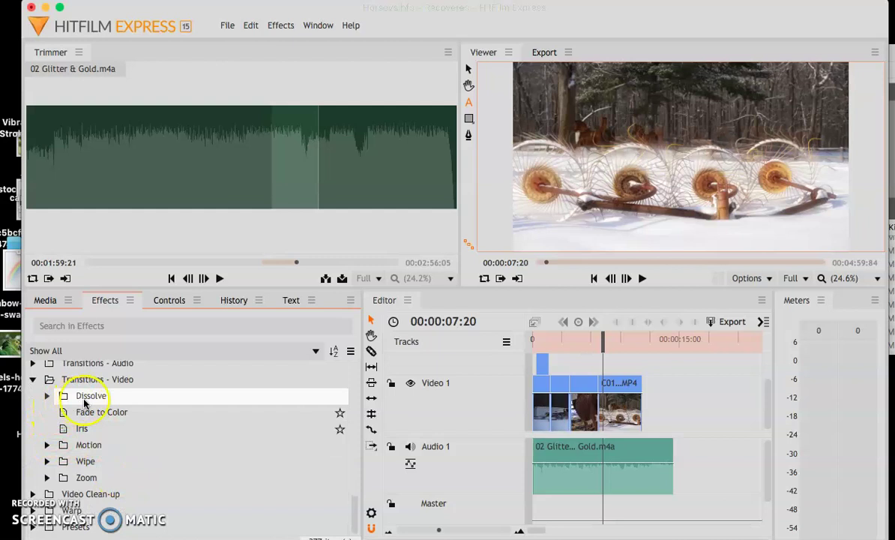
left_click(47, 444)
scroll(97, 461, "down", 2)
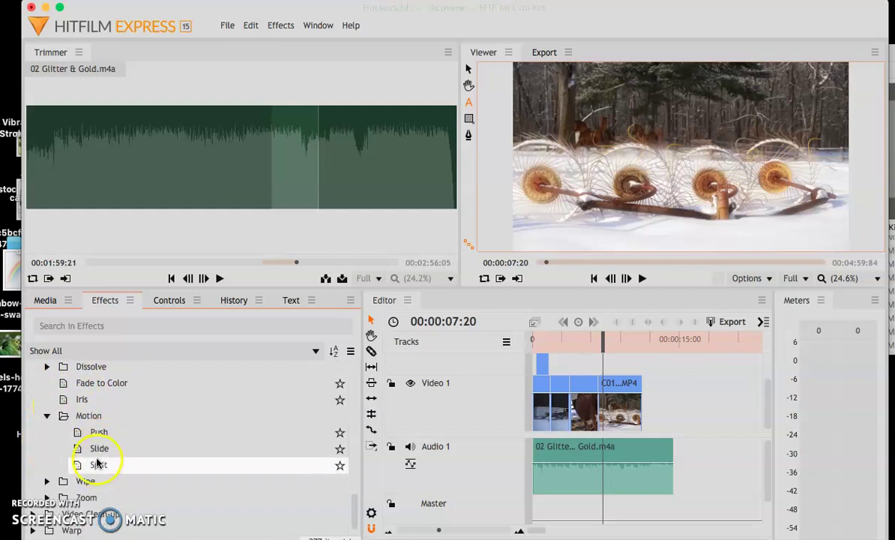
left_click(46, 415)
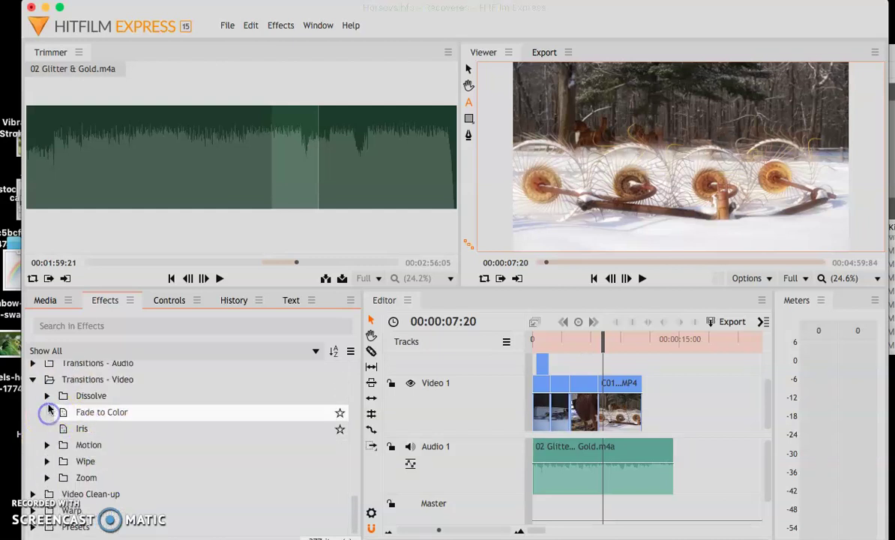
left_click(47, 446)
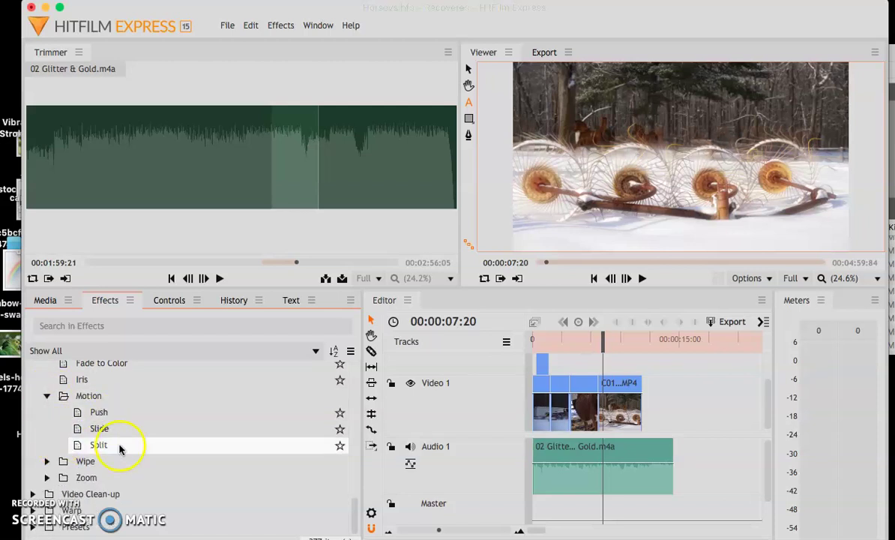
Drop the Push transition, then the Iris transition, between the Video 1 clips
left_click_drag(84, 413, 593, 395)
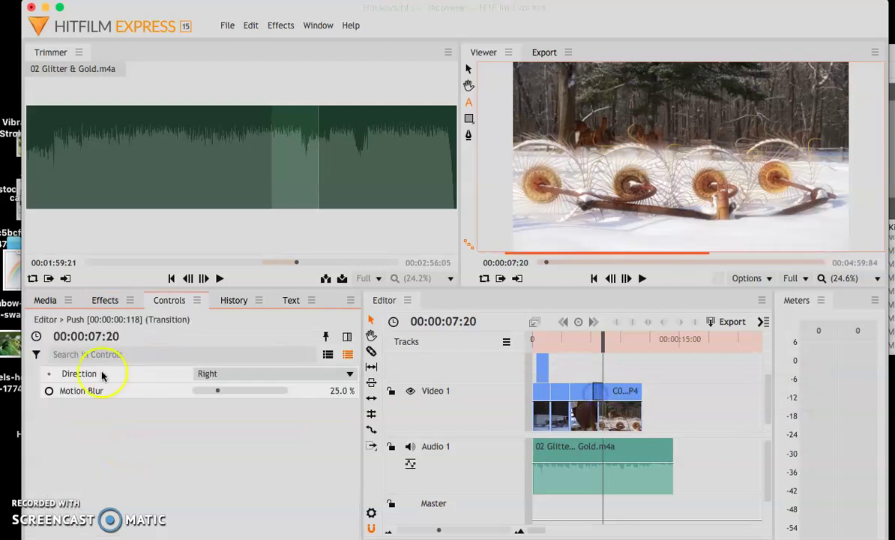
left_click(103, 300)
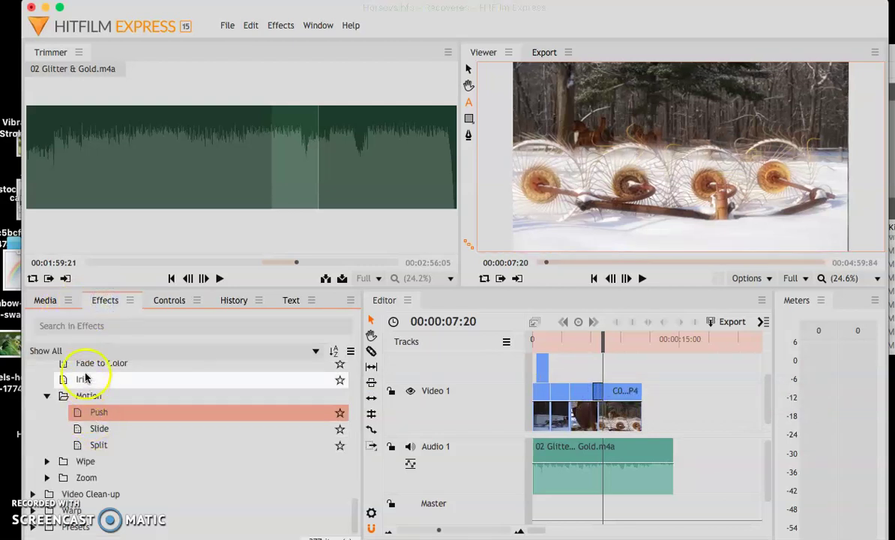
left_click_drag(84, 379, 590, 404)
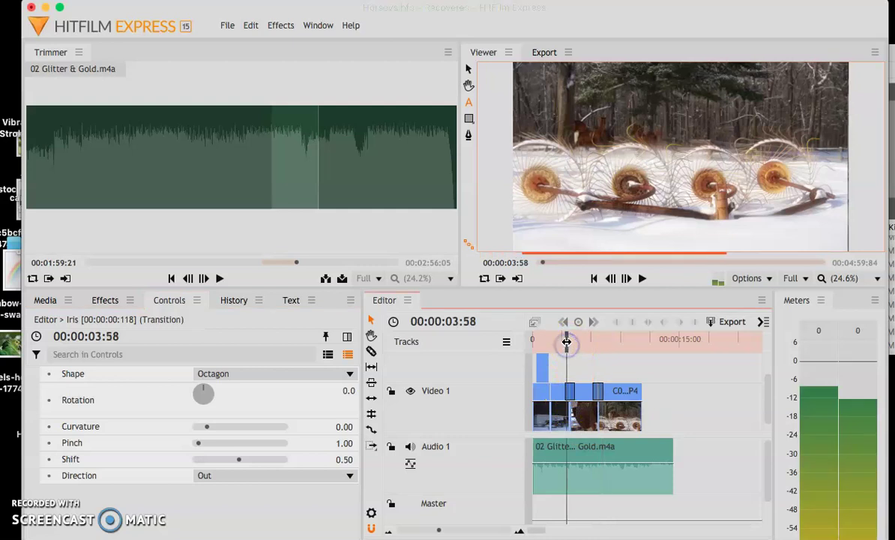
Preview the Iris transition and scrub the playhead to 00:00:06:91
left_click(640, 278)
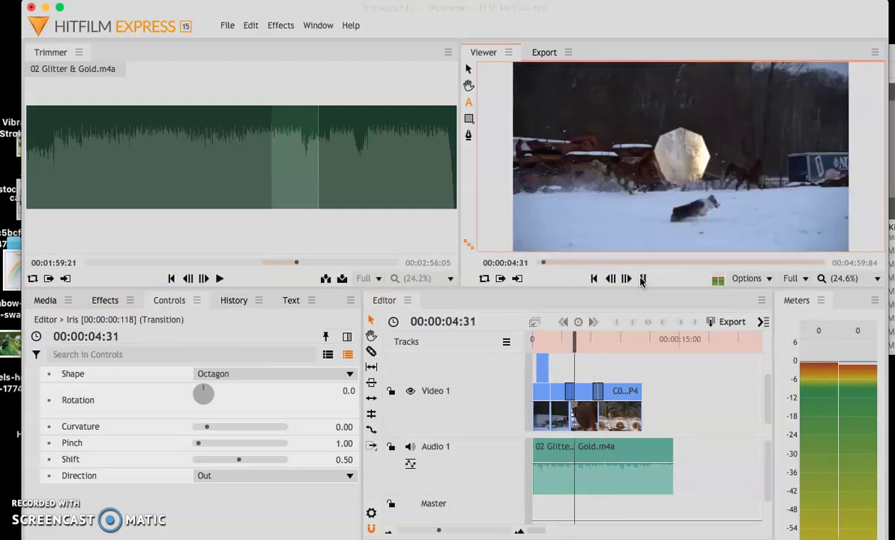
left_click(641, 278)
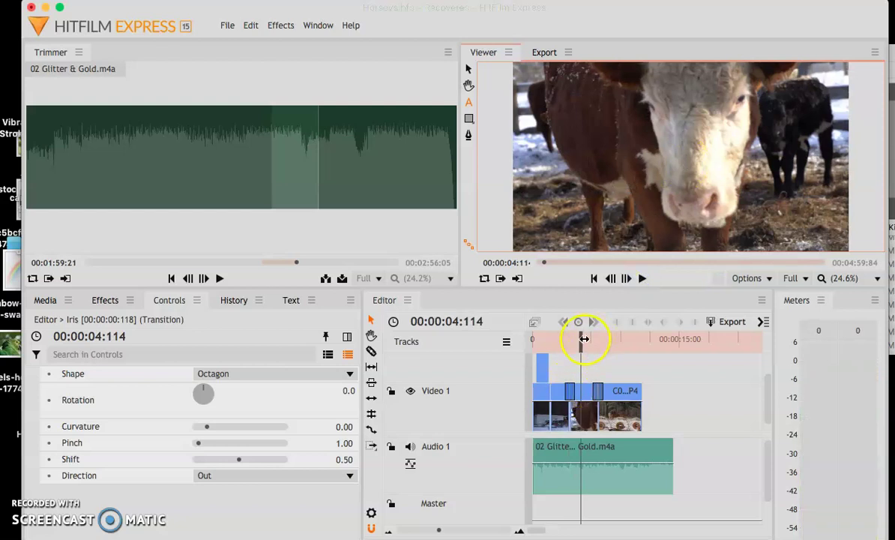
left_click_drag(584, 338, 605, 341)
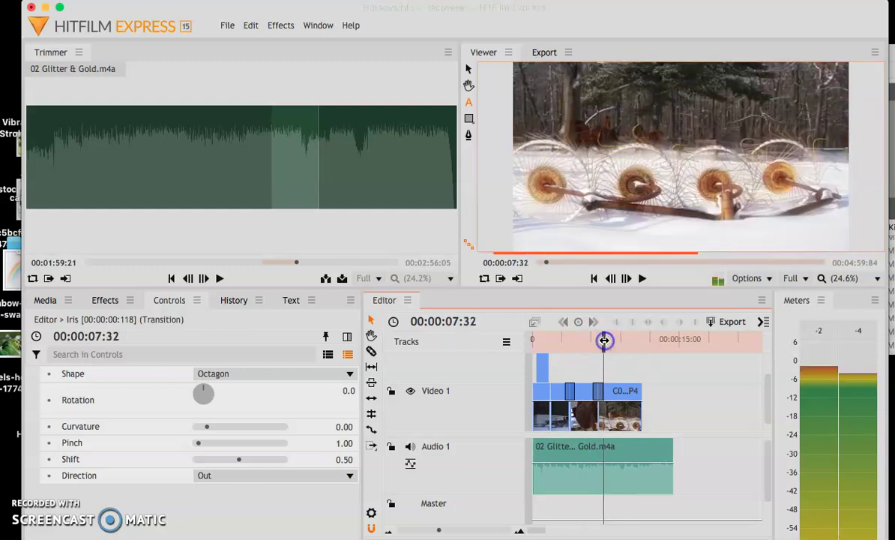
left_click_drag(596, 340, 592, 340)
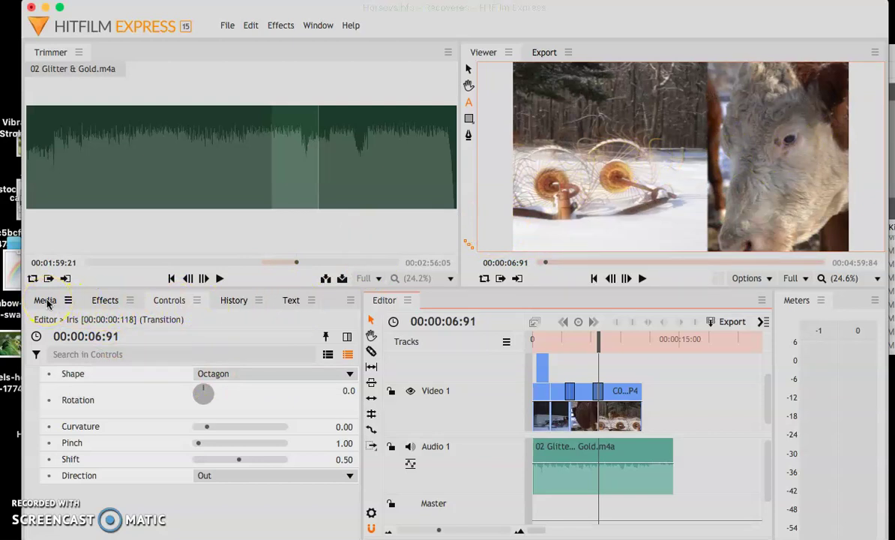
Expand the audio transitions group in the Effects list to show Cross Fade and Fade
left_click(108, 301)
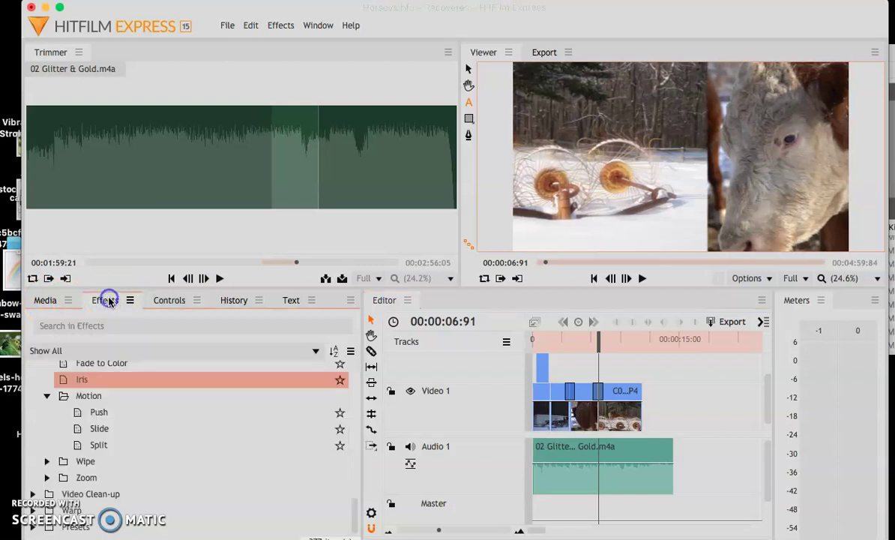
left_click(60, 375)
scroll(56, 377, "up", 3)
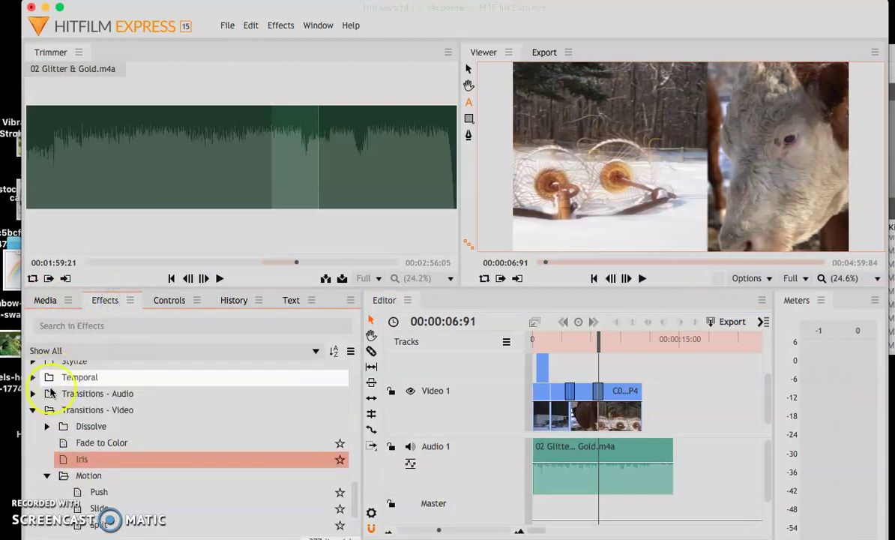
left_click(32, 394)
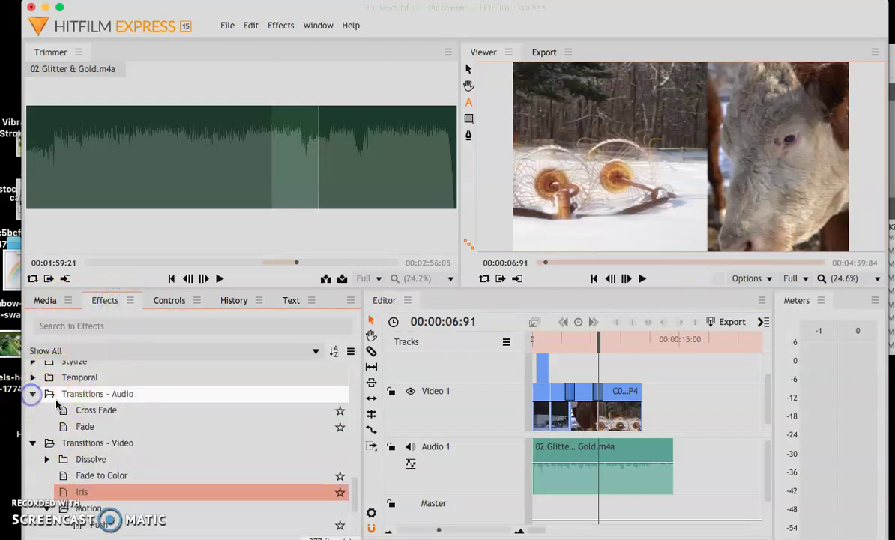
Try adding a Fade to the start of the music clip, then delete it
left_click_drag(68, 430, 534, 461)
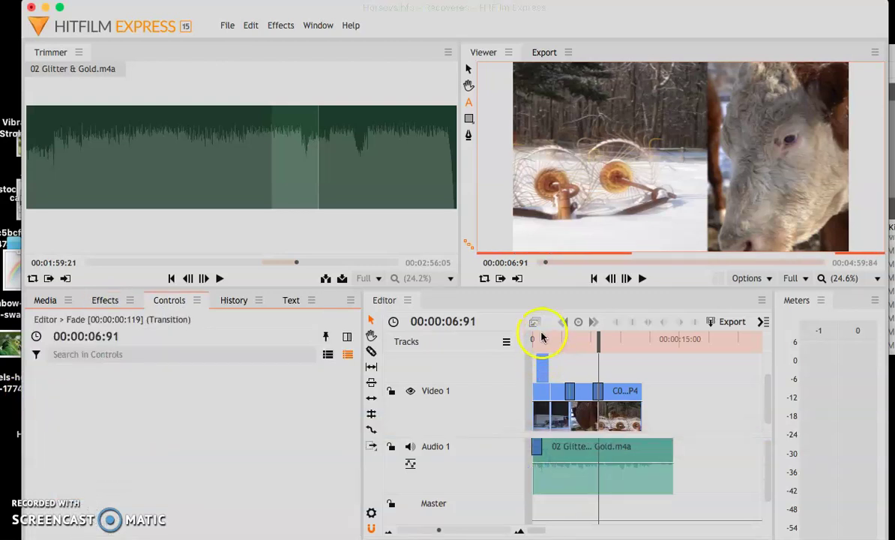
left_click_drag(535, 335, 517, 335)
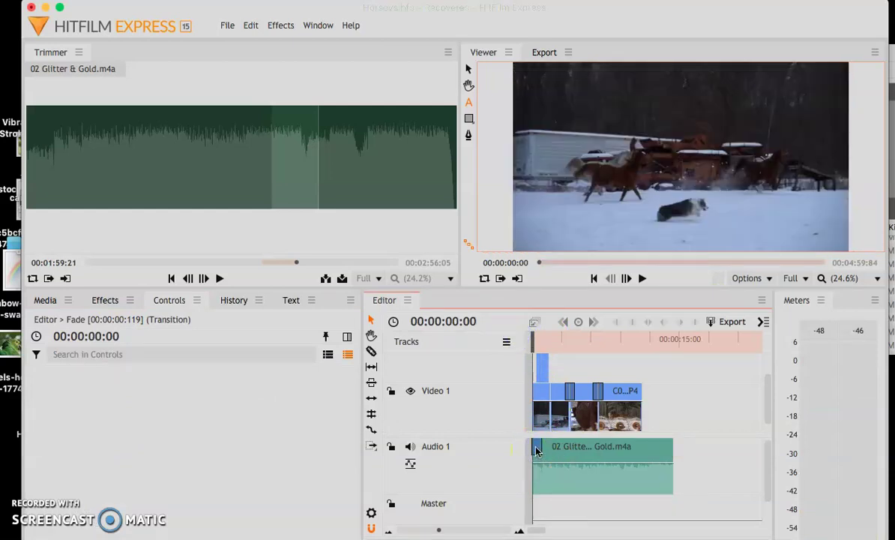
key("Delete")
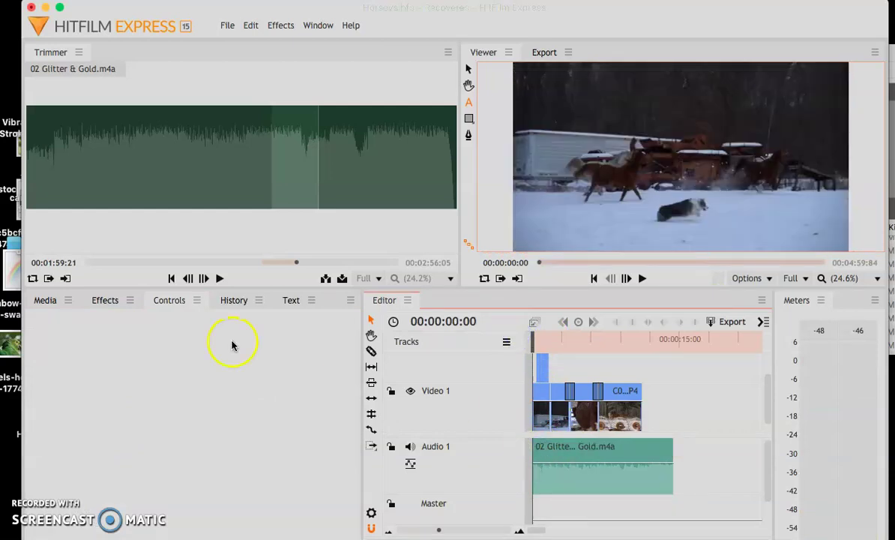
left_click(105, 300)
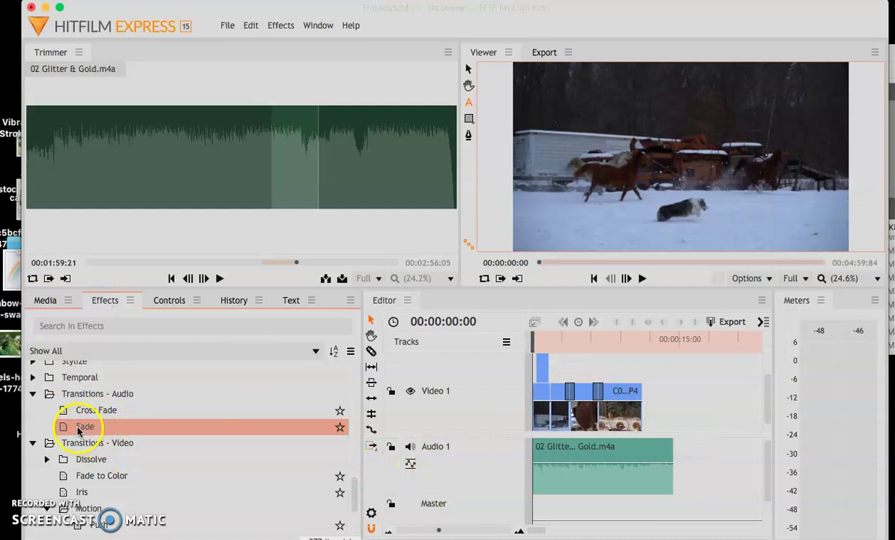
Apply a Fade to the start of 02 Glitter & Gold.m4a and play the opening to hear it
left_click(642, 279)
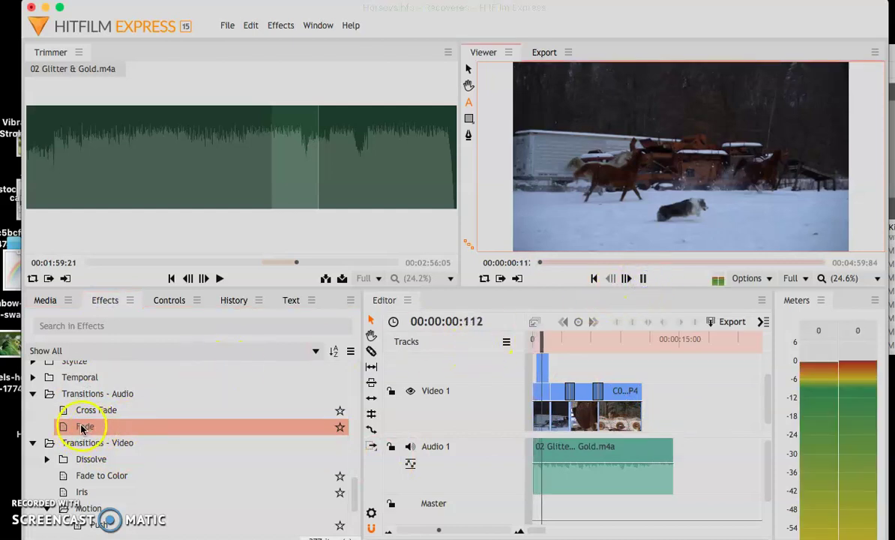
left_click_drag(82, 428, 535, 450)
left_click(529, 344)
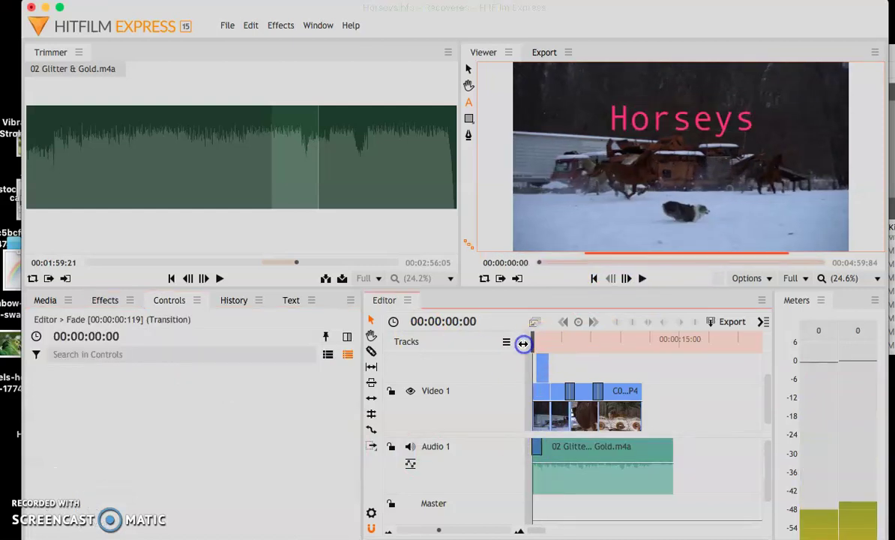
left_click(638, 279)
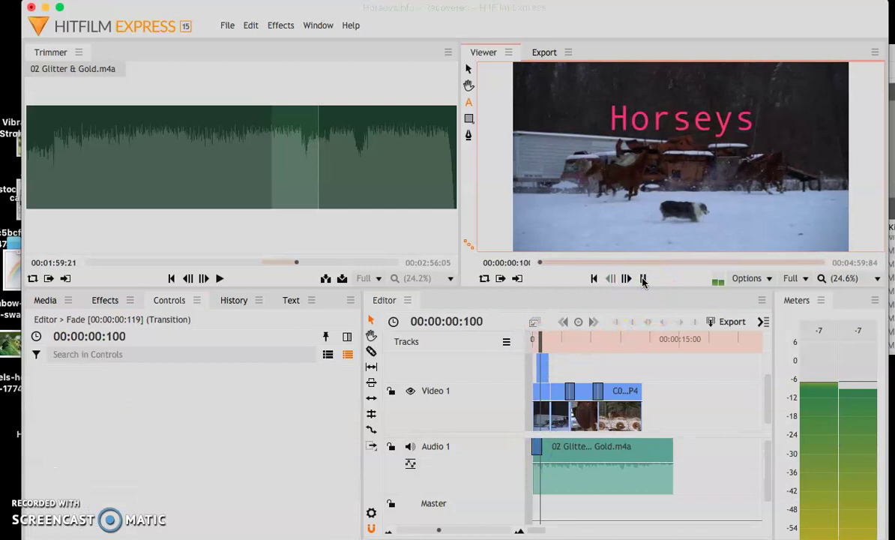
left_click(643, 279)
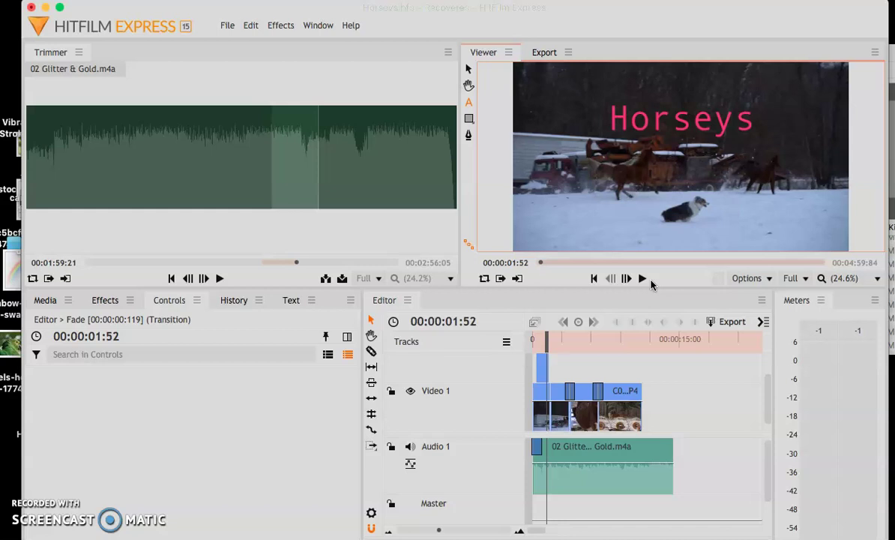
left_click_drag(621, 282, 586, 273)
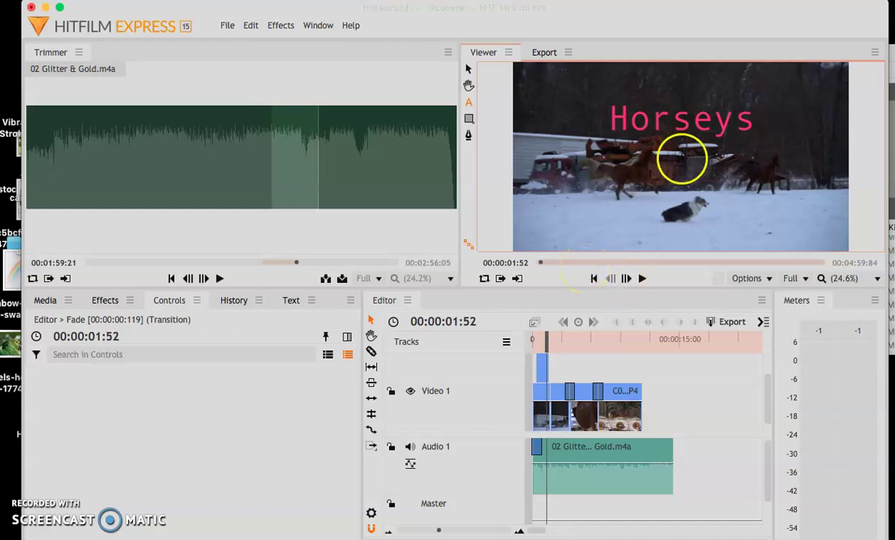
left_click_drag(550, 339, 542, 339)
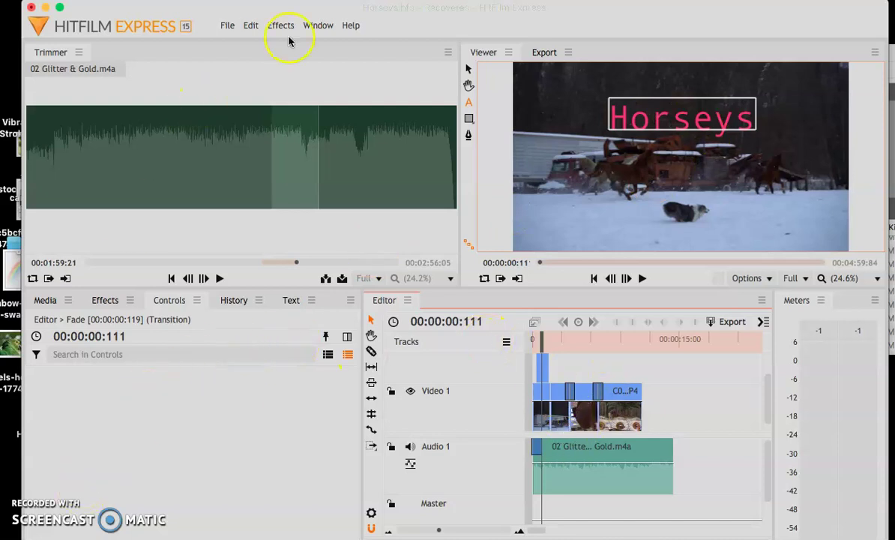
key("ctrl+Up")
left_click(449, 266)
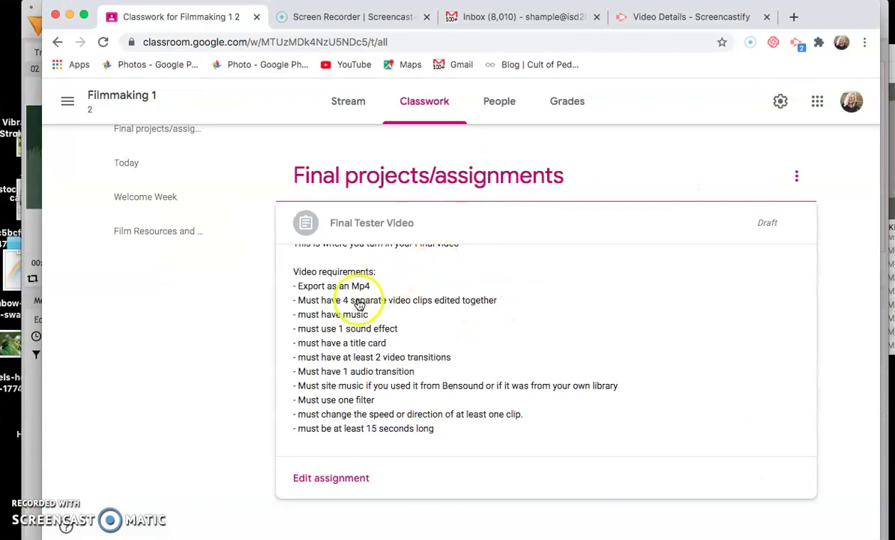
key("ctrl+Up")
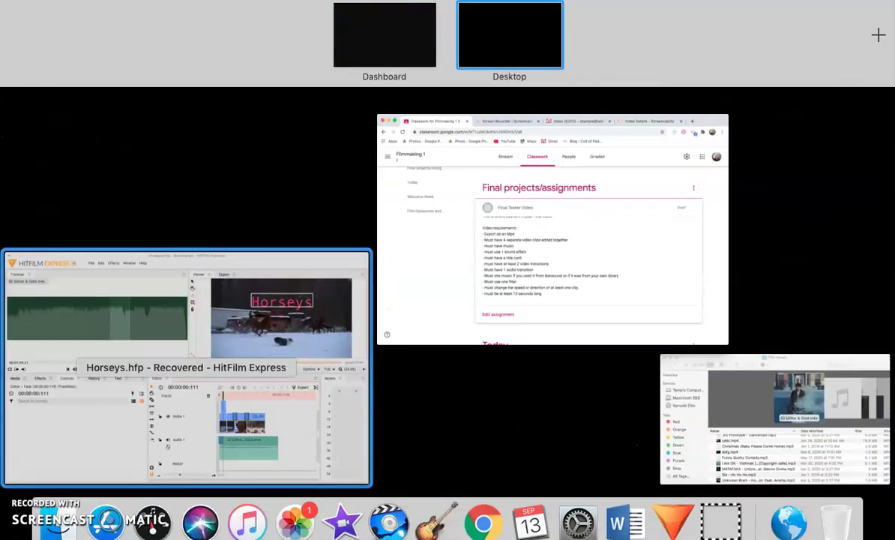
left_click(373, 335)
Switch to the Media list and browse Music in the import dialog, then cancel
left_click(104, 300)
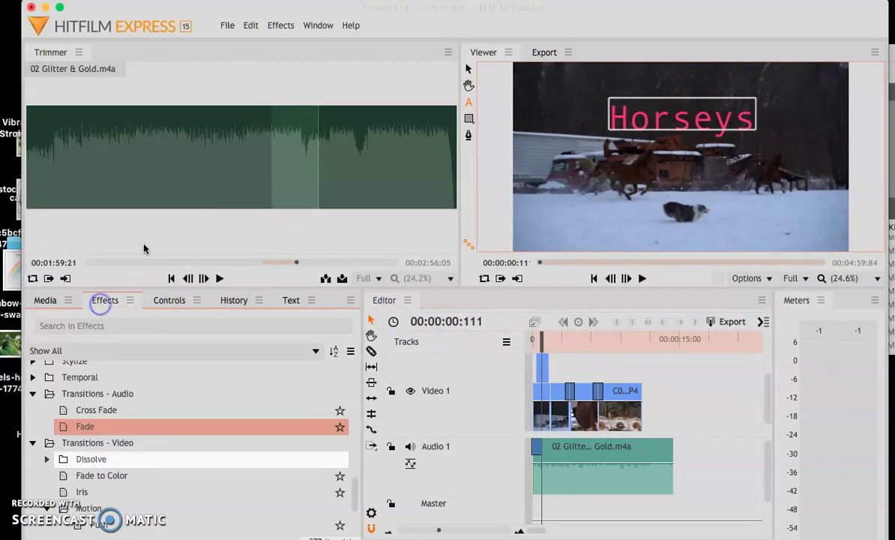
left_click(51, 301)
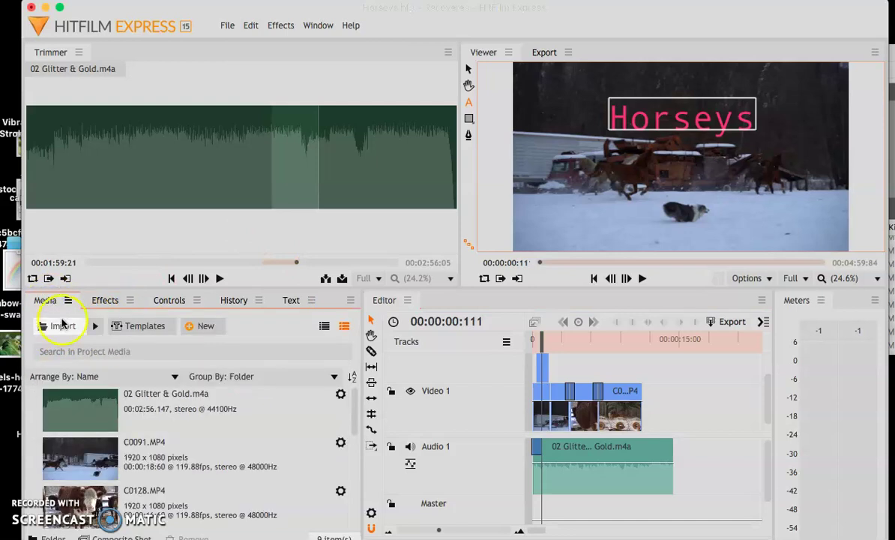
left_click(65, 328)
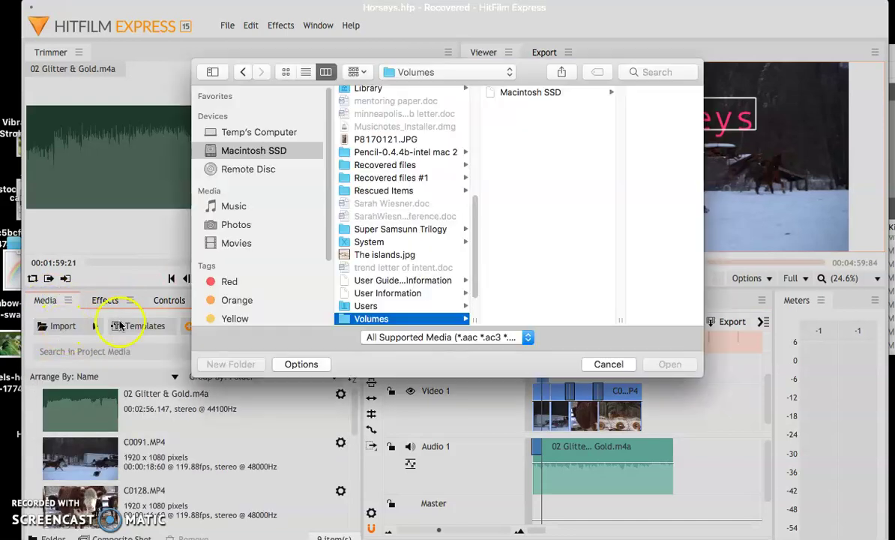
left_click(233, 205)
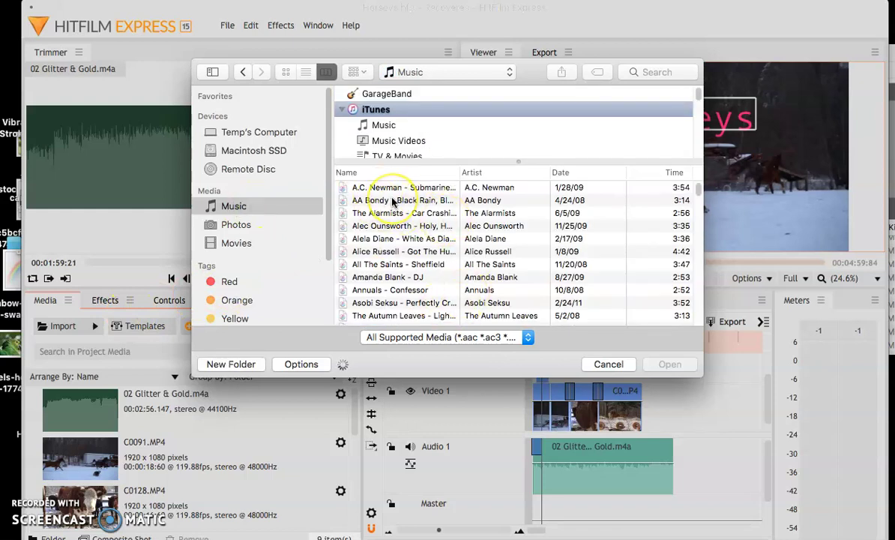
left_click(623, 364)
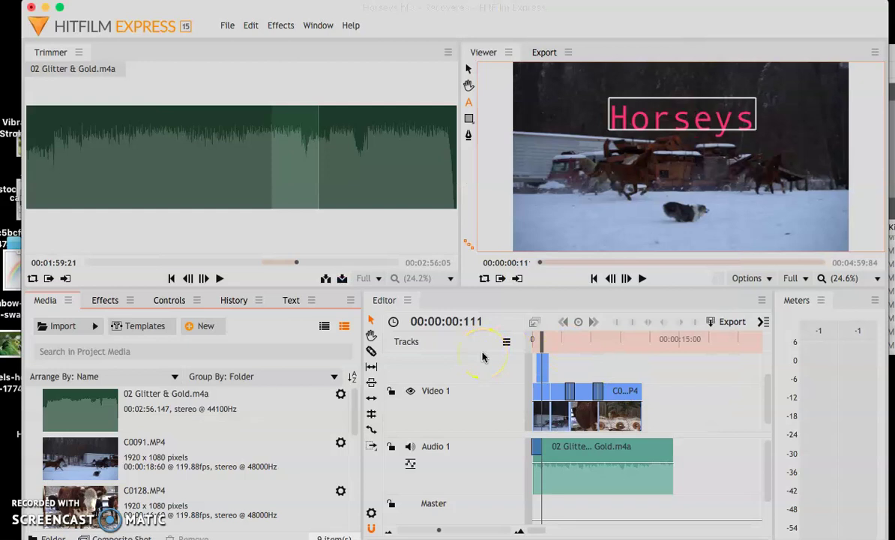
Bring the Film music folder forward and select the MATAFAKA song file
left_click_drag(401, 28, 374, 25)
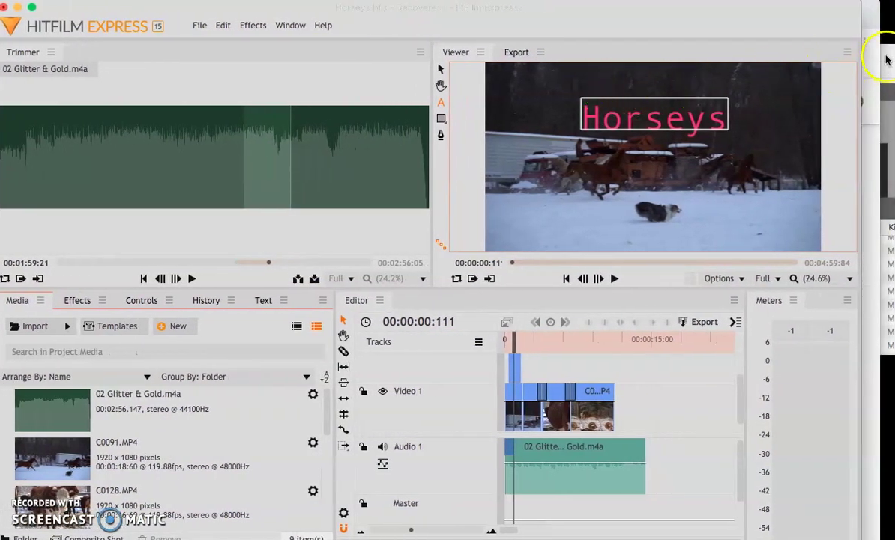
left_click(884, 60)
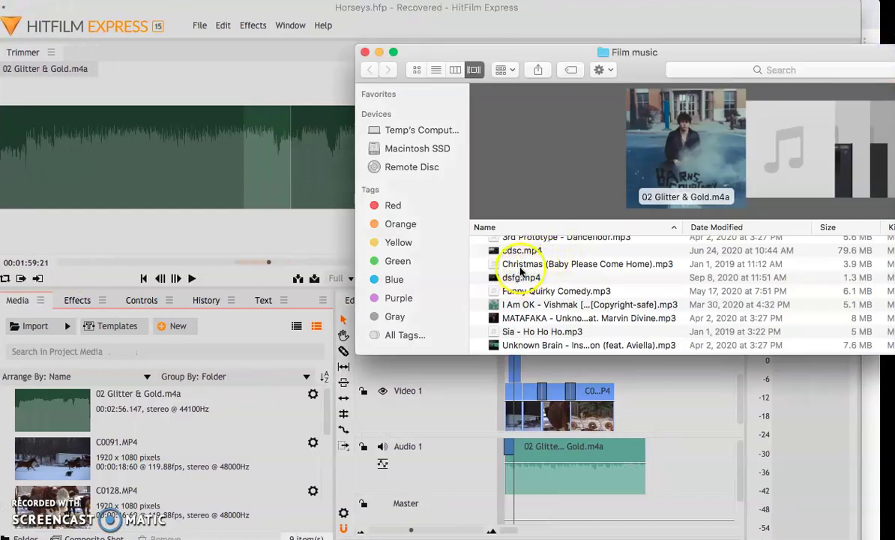
left_click_drag(510, 264, 457, 253)
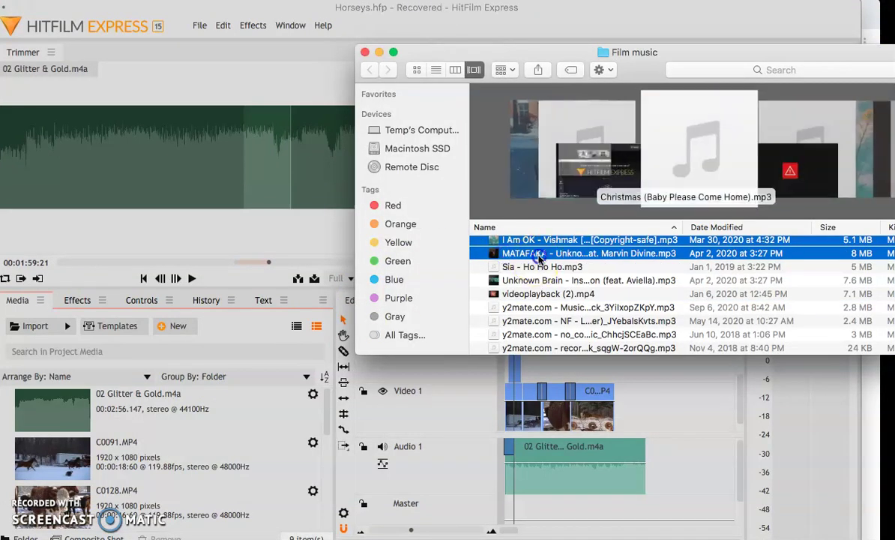
left_click(583, 259)
Import the MATAFAKA mp3 into project media and load 02 Glitter & Gold.m4a in the trimmer
left_click_drag(593, 249, 124, 425)
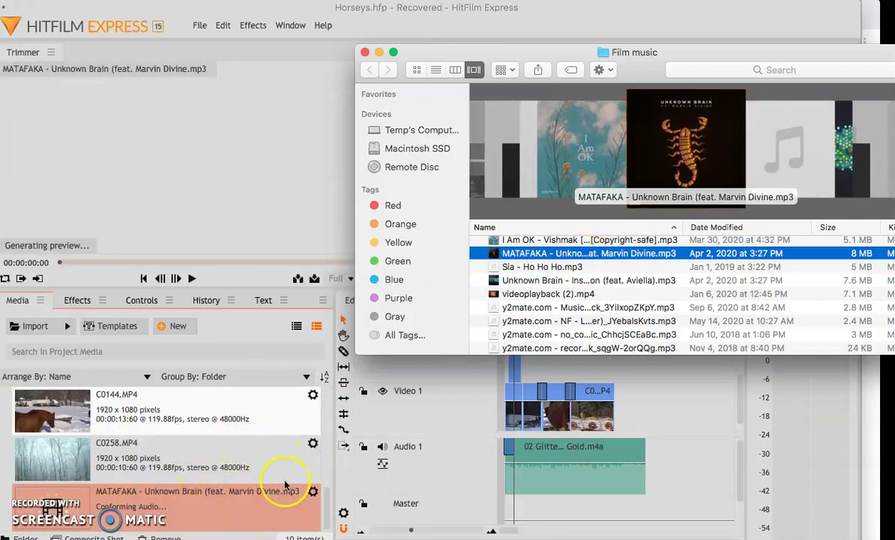
scroll(135, 380, "up", 3)
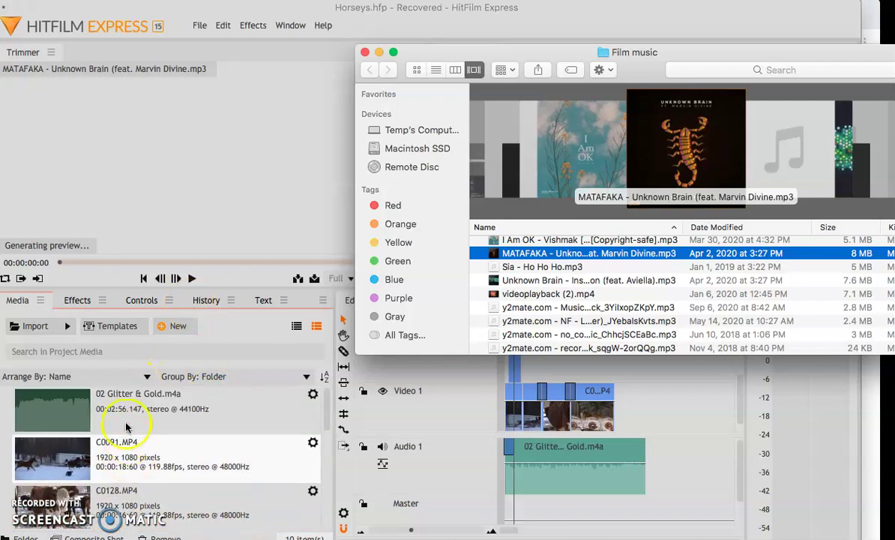
left_click(123, 408)
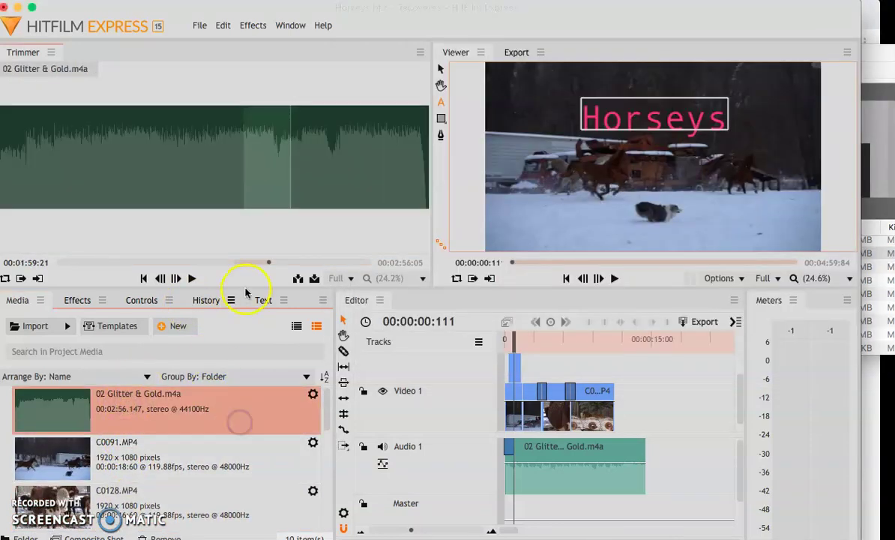
left_click_drag(268, 263, 167, 268)
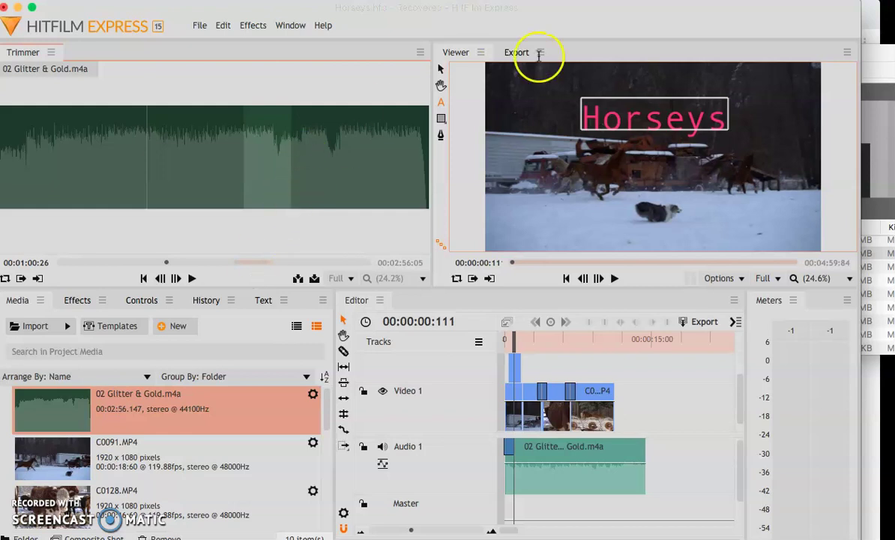
left_click_drag(597, 25, 608, 27)
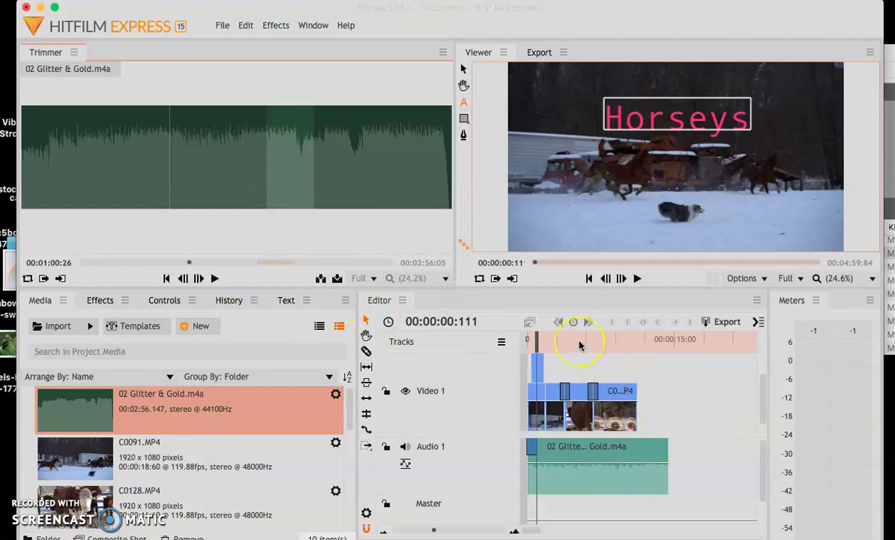
Select the music clip and park the playhead just past the last Video 1 clip, near 12 seconds
left_click_drag(580, 345, 642, 340)
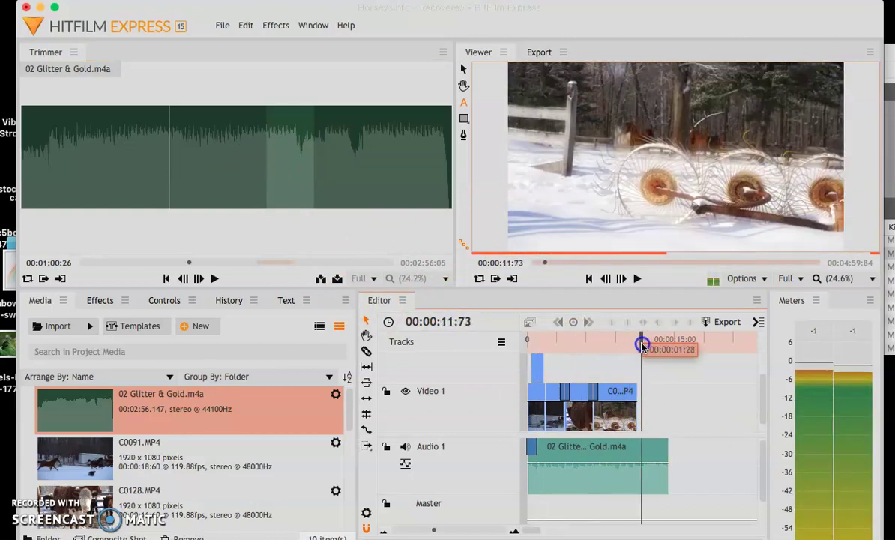
left_click(225, 146)
left_click(519, 365)
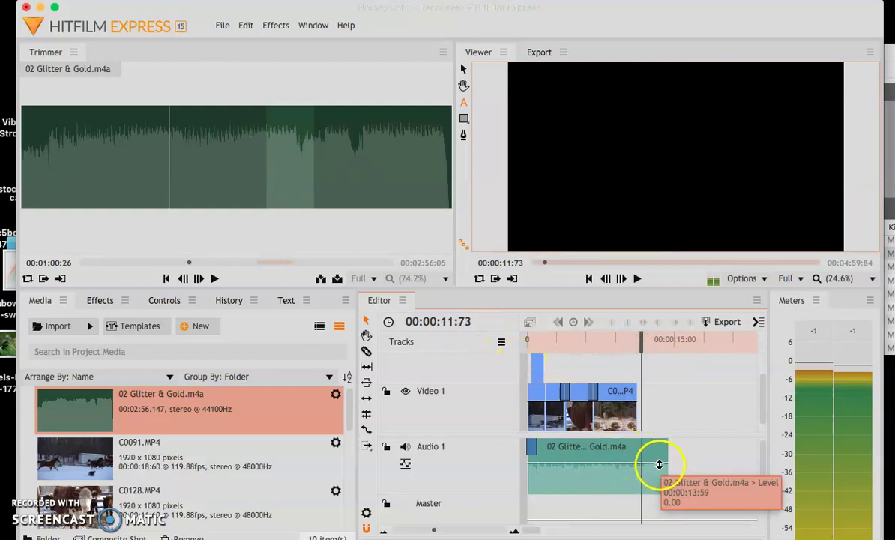
scroll(652, 464, "right", 2)
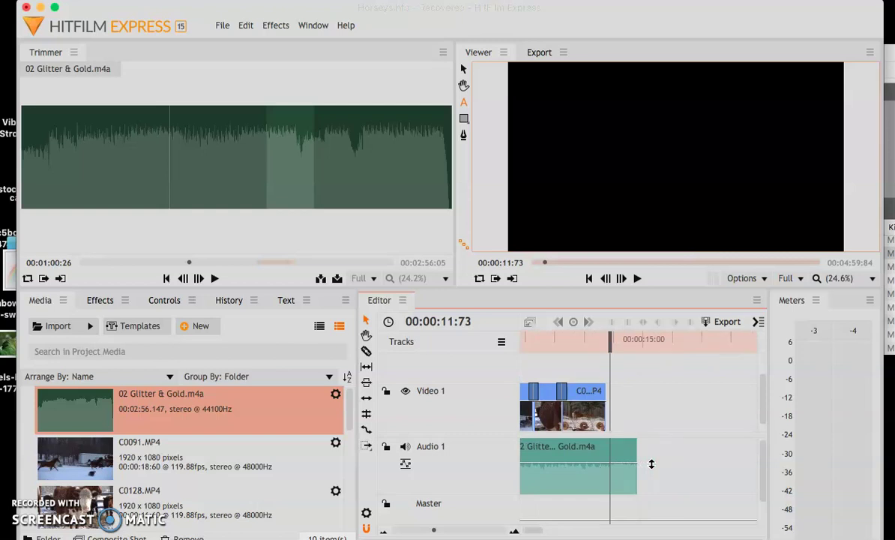
left_click_drag(588, 343, 600, 339)
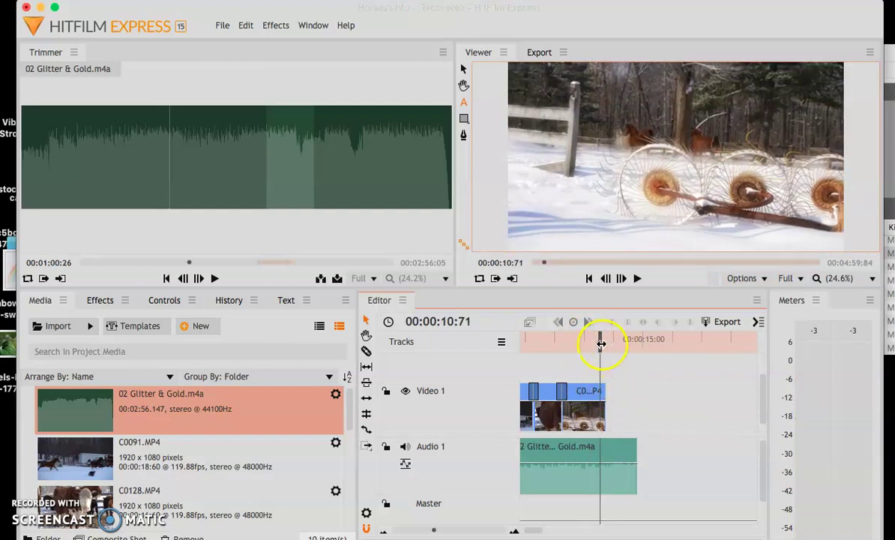
mouse_move(601, 343)
left_mouse_down()
mouse_move(635, 349)
mouse_move(610, 345)
mouse_move(610, 352)
left_mouse_up()
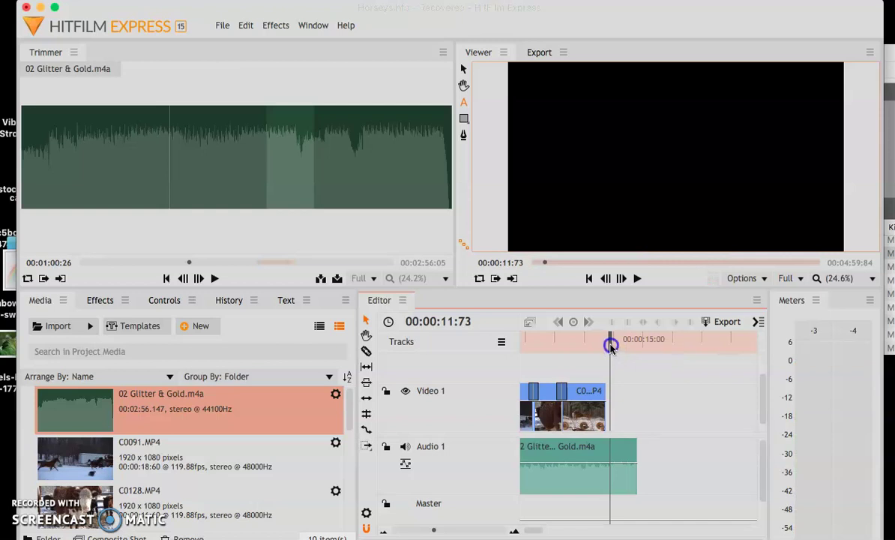
left_click_drag(610, 346, 616, 342)
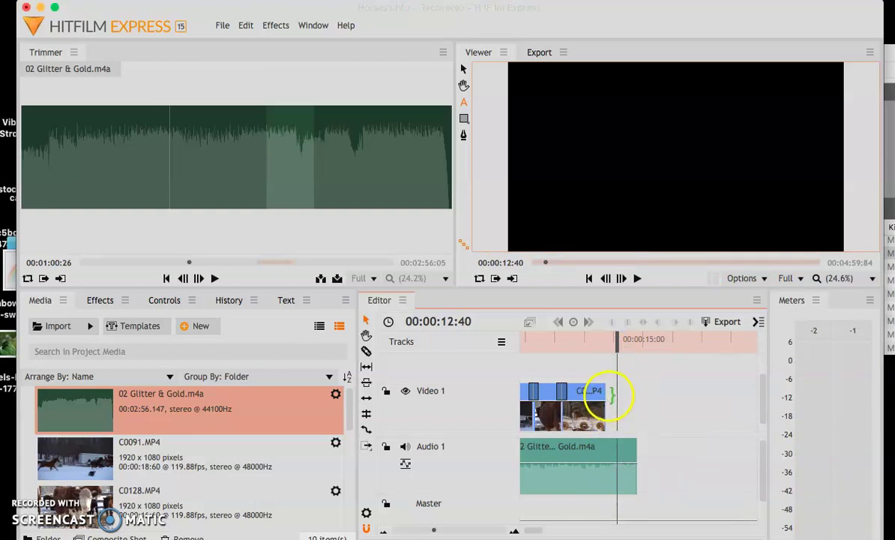
Trim the Glitter & Gold clip's end to the playhead near 00:00:12:40, then scrub to check
left_click(366, 351)
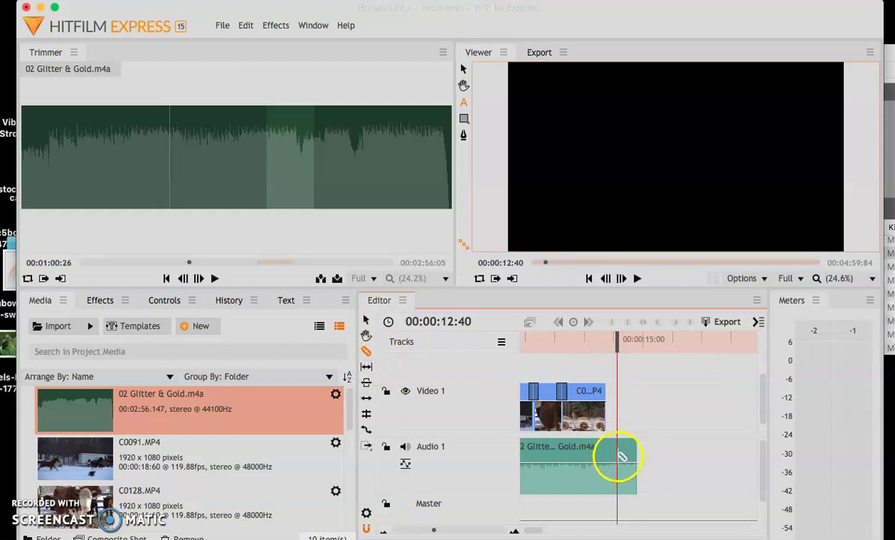
left_click(621, 457)
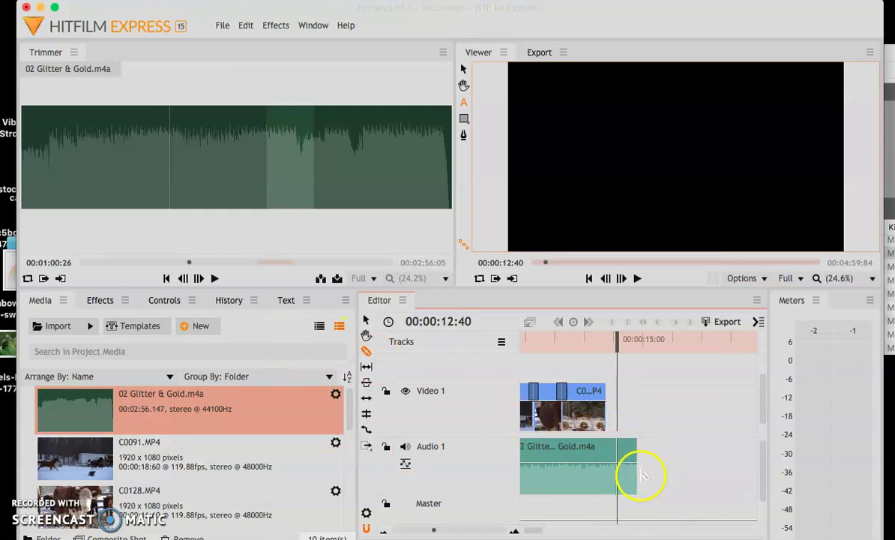
left_click(367, 321)
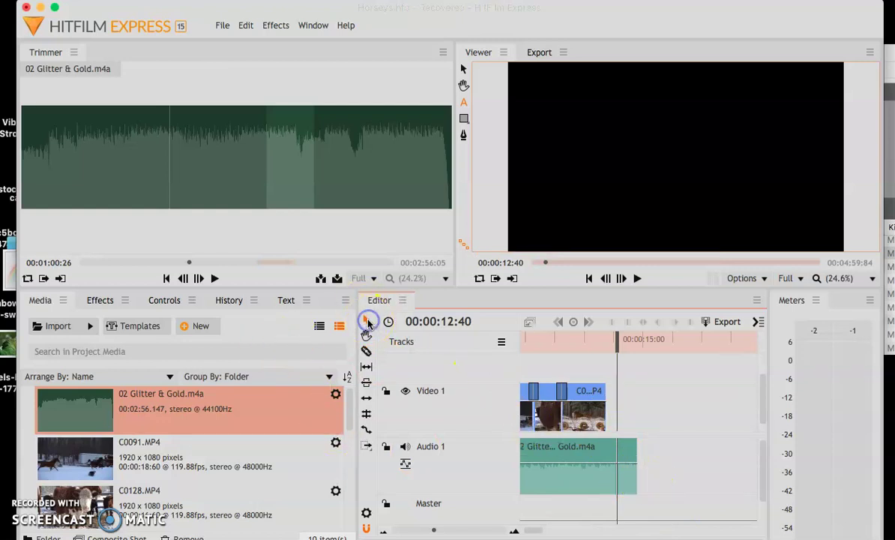
left_click_drag(634, 454, 628, 454)
left_click(627, 431)
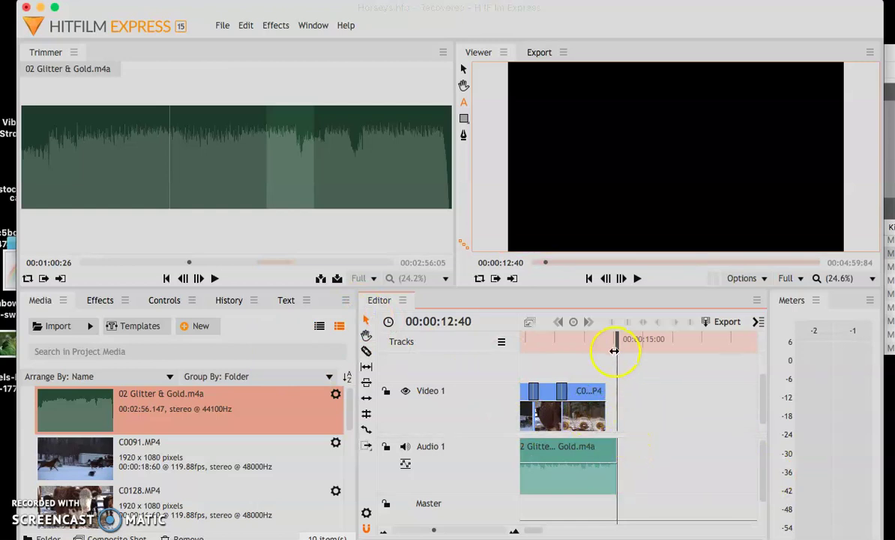
mouse_move(617, 342)
left_mouse_down()
mouse_move(599, 341)
mouse_move(613, 345)
left_mouse_up()
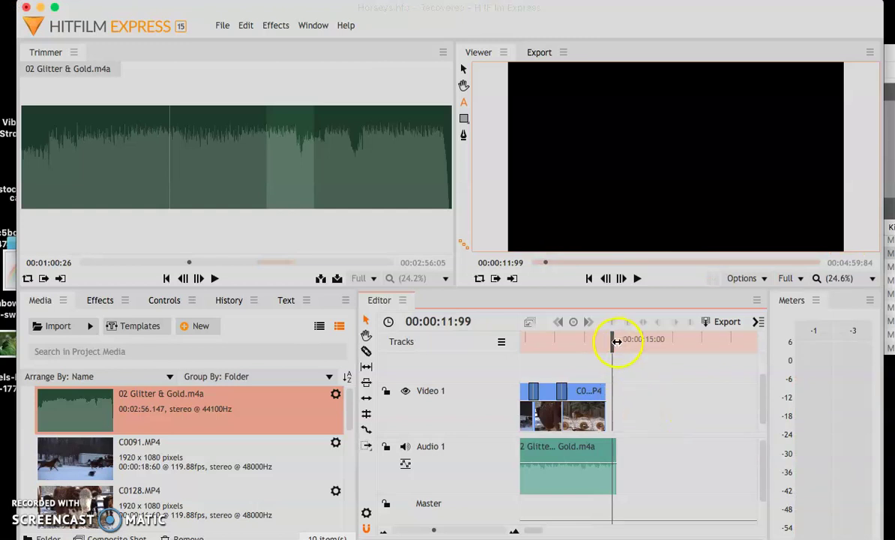
left_click_drag(619, 338, 586, 342)
Check the assignment in the Google Classroom window, then return to HitFilm
key("ctrl+Up")
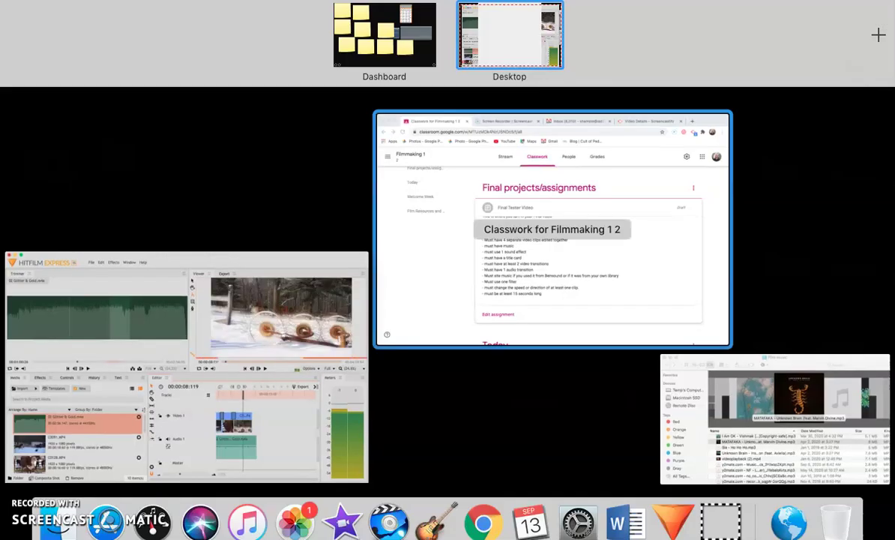
left_click(605, 286)
left_click(23, 357)
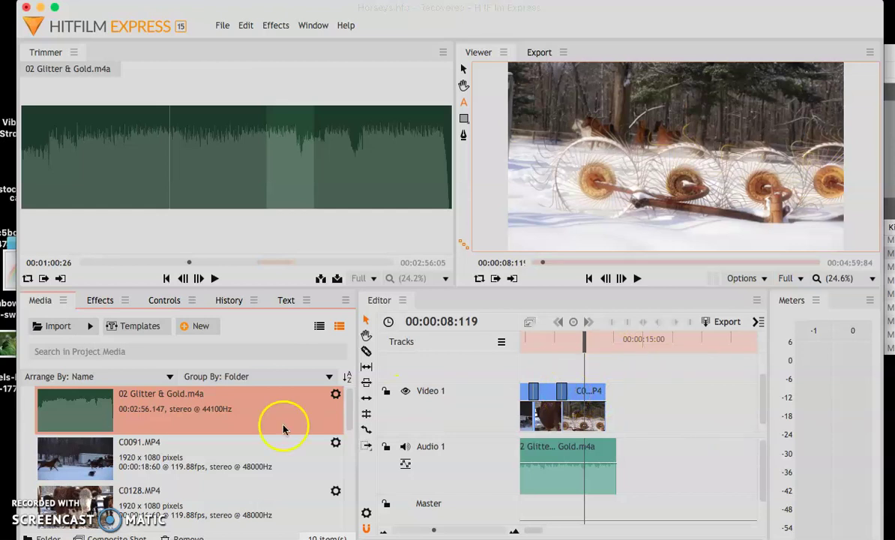
Scroll the Media panel and select the MATAFAKA mp3
scroll(167, 413, "down", 3)
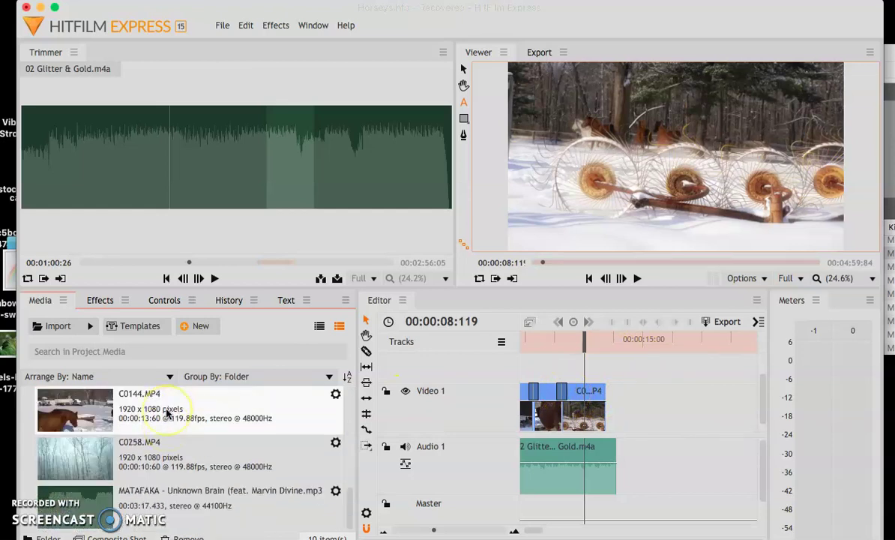
left_click(101, 501)
left_click(530, 465)
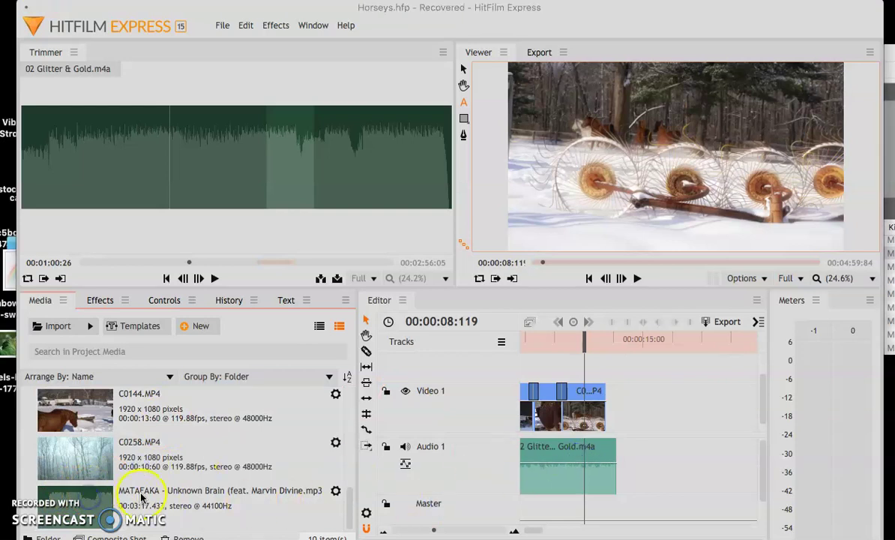
left_click_drag(141, 497, 567, 501)
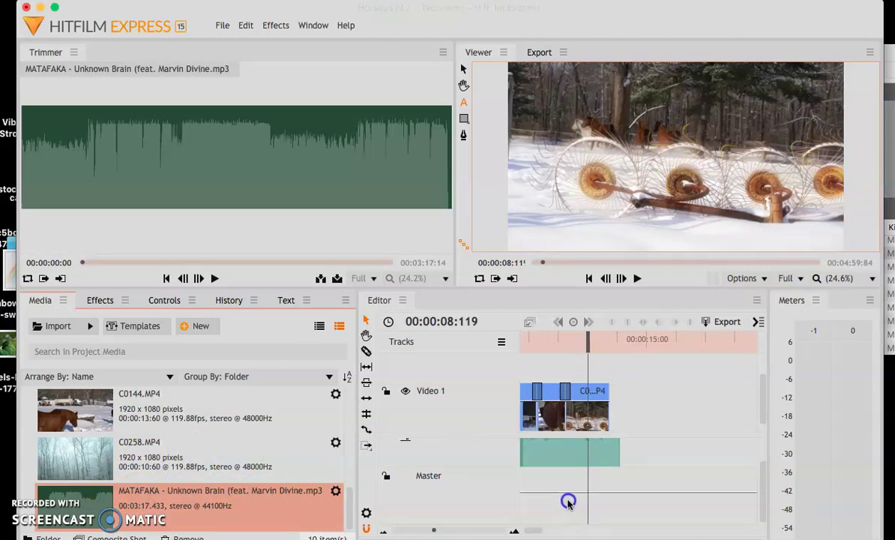
mouse_move(565, 468)
left_mouse_down()
mouse_move(565, 458)
mouse_move(607, 462)
mouse_move(577, 463)
left_mouse_up()
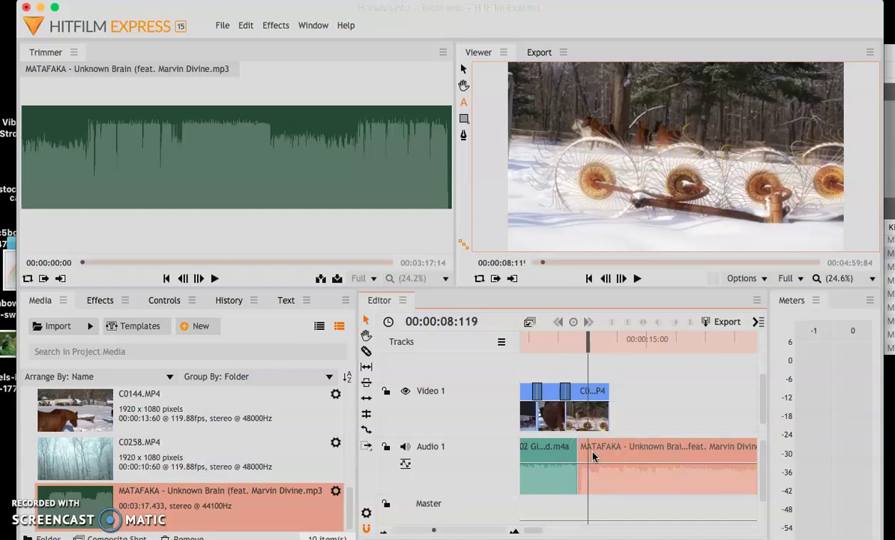
left_click(567, 339)
left_click(636, 278)
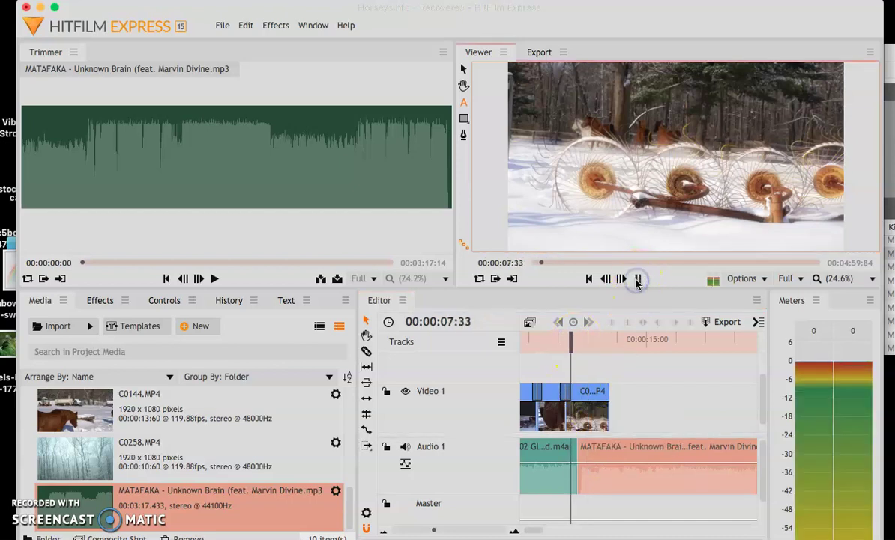
left_click(636, 278)
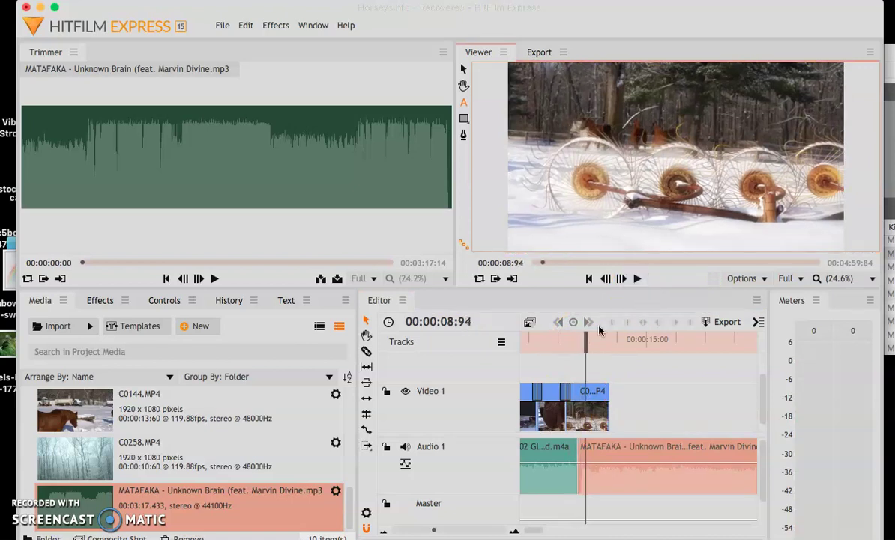
key("Delete")
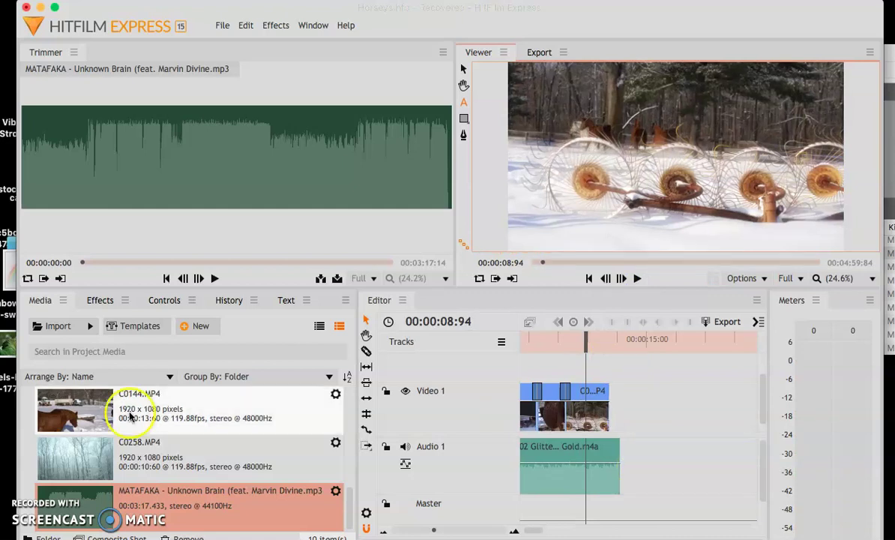
Add 02 Glitter & Gold.m4a to the Audio 1 track, resizing the track height along the way
left_click_drag(89, 496, 276, 472)
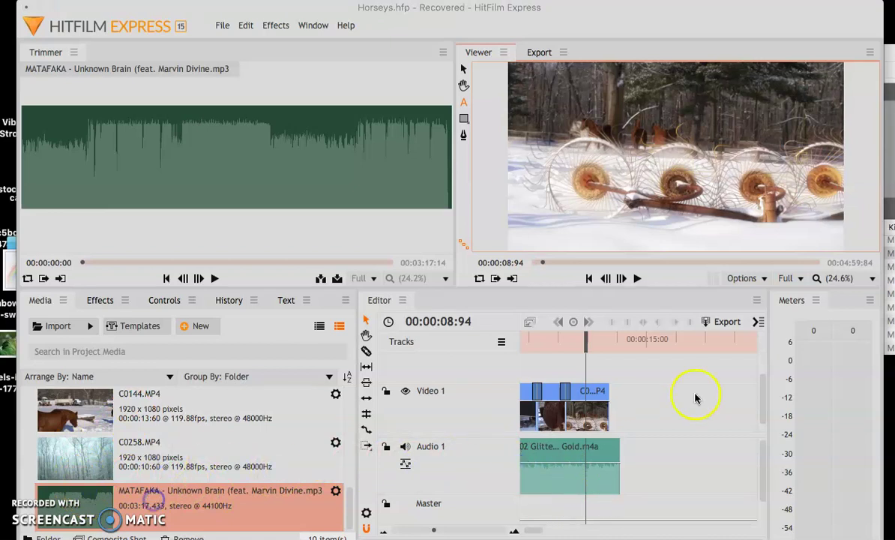
scroll(113, 412, "up", 3)
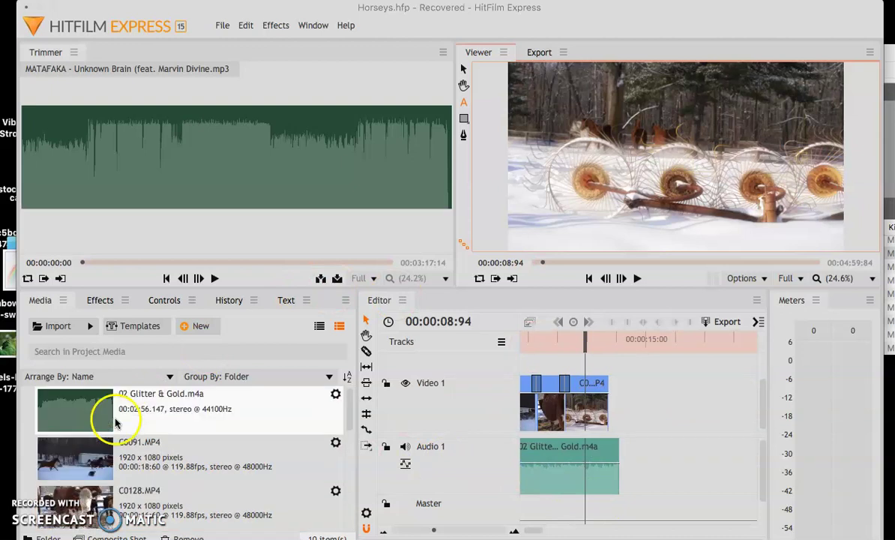
left_click(81, 403)
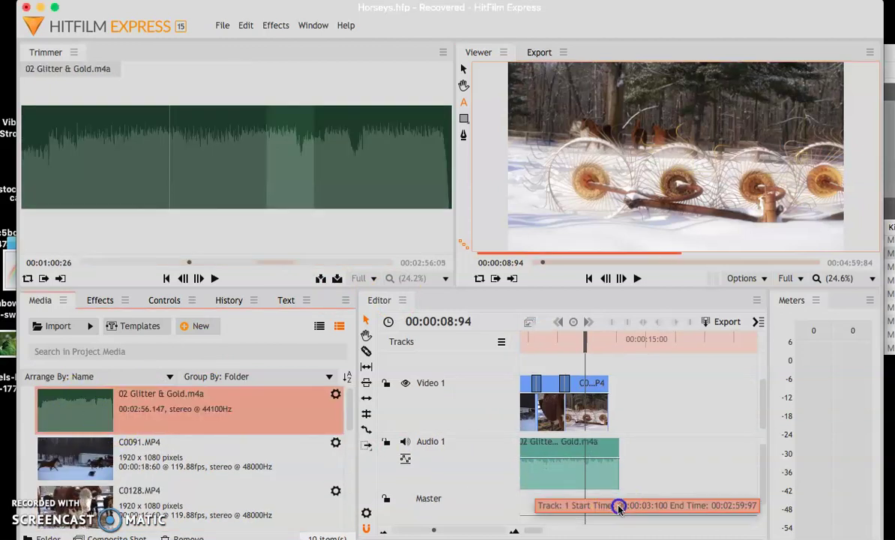
left_click_drag(619, 505, 565, 488)
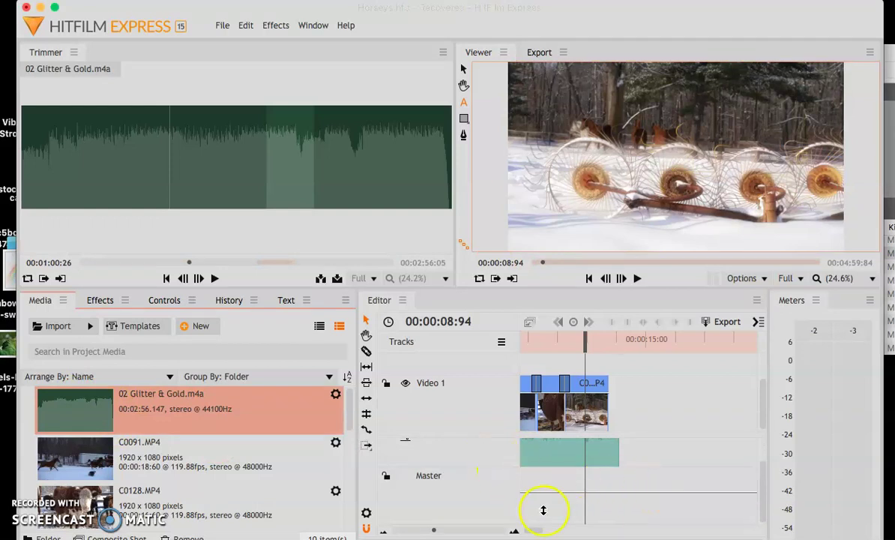
left_click_drag(535, 490, 535, 495)
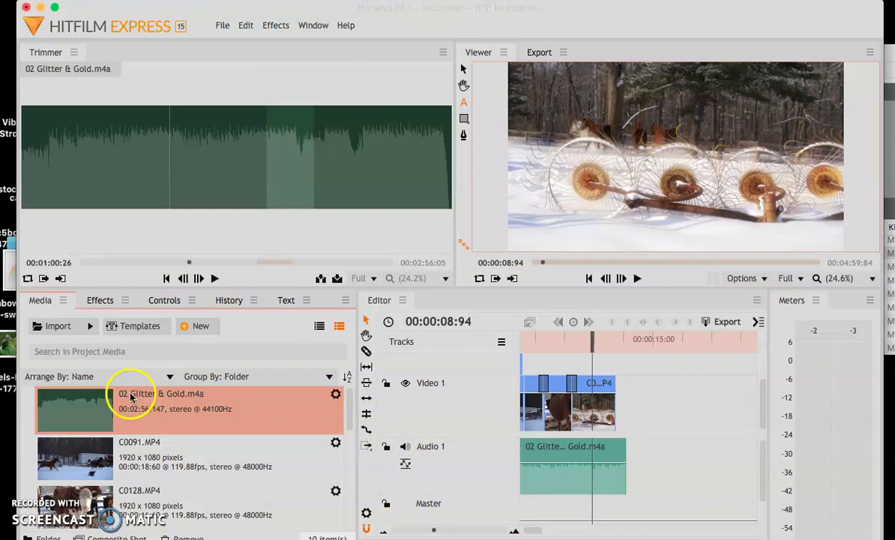
left_click(87, 407)
left_click_drag(87, 407, 639, 458)
Delete the music clip and check Project Settings, closing it without changes
key("Delete")
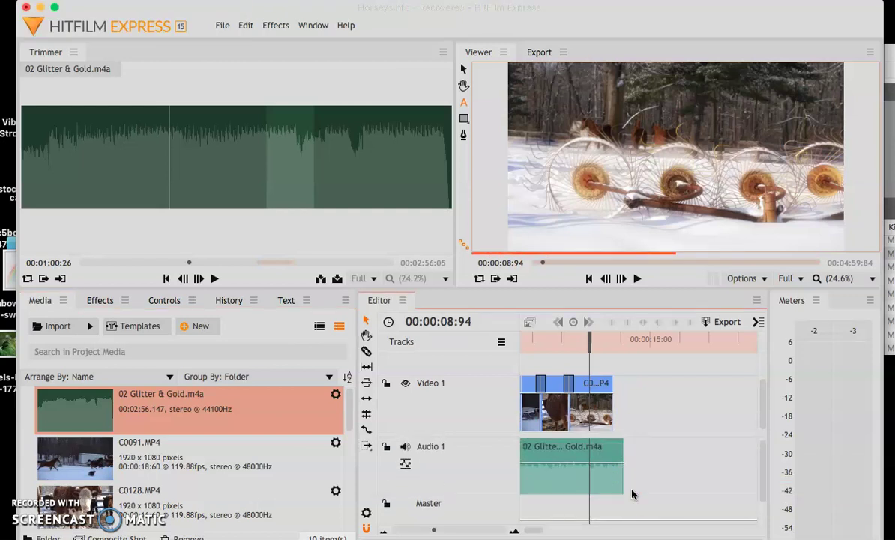
scroll(557, 444, "up", 2)
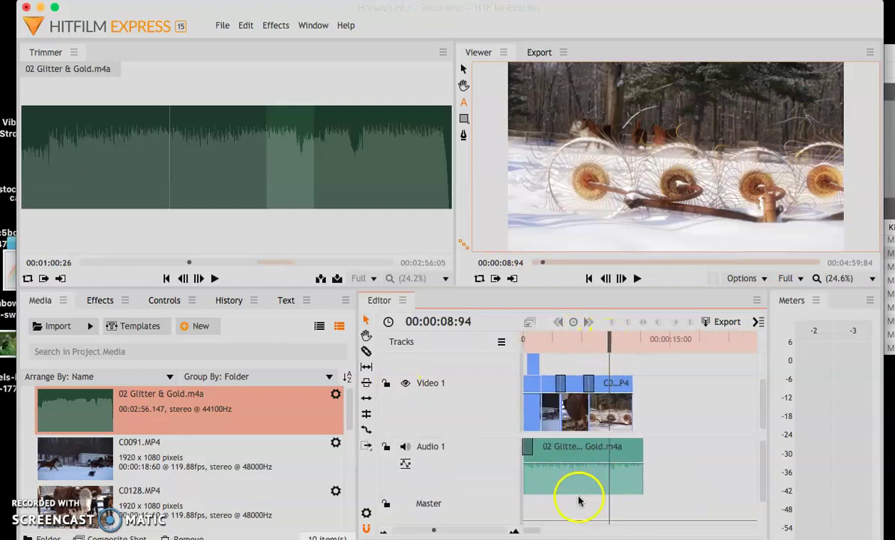
left_click(366, 514)
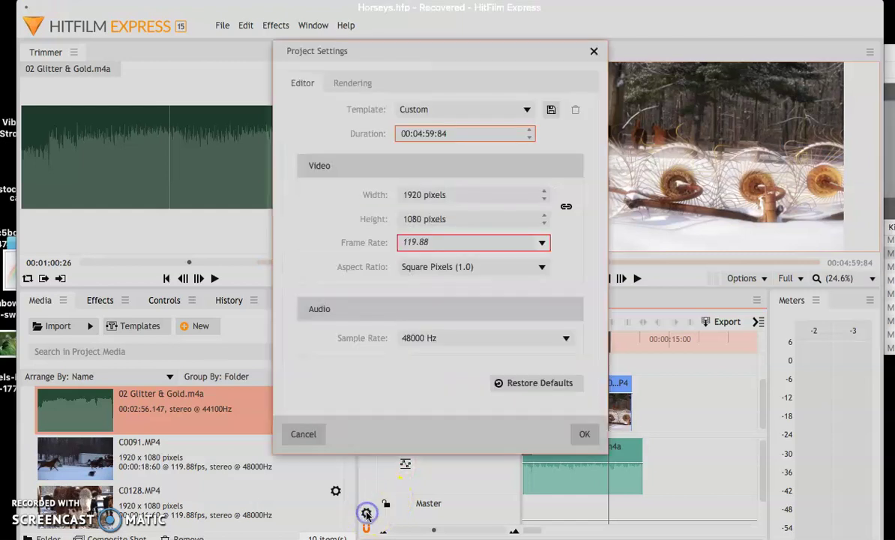
left_click(596, 51)
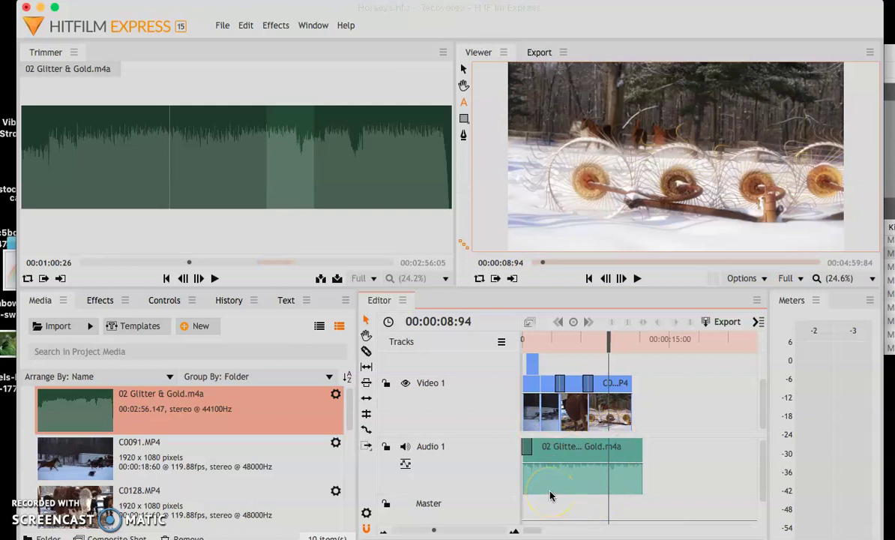
Re-add the Glitter & Gold music and align it to the start of Audio 1
left_click_drag(74, 408, 607, 515)
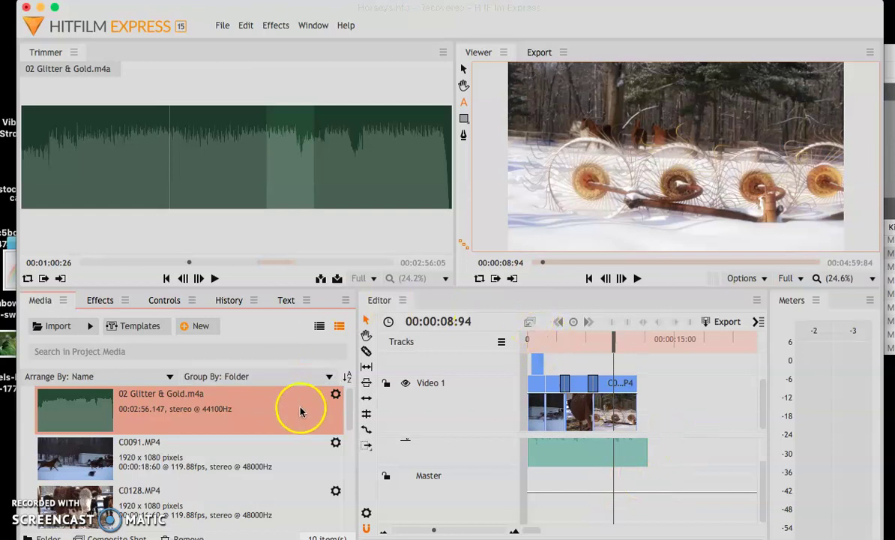
left_click_drag(670, 471, 605, 456)
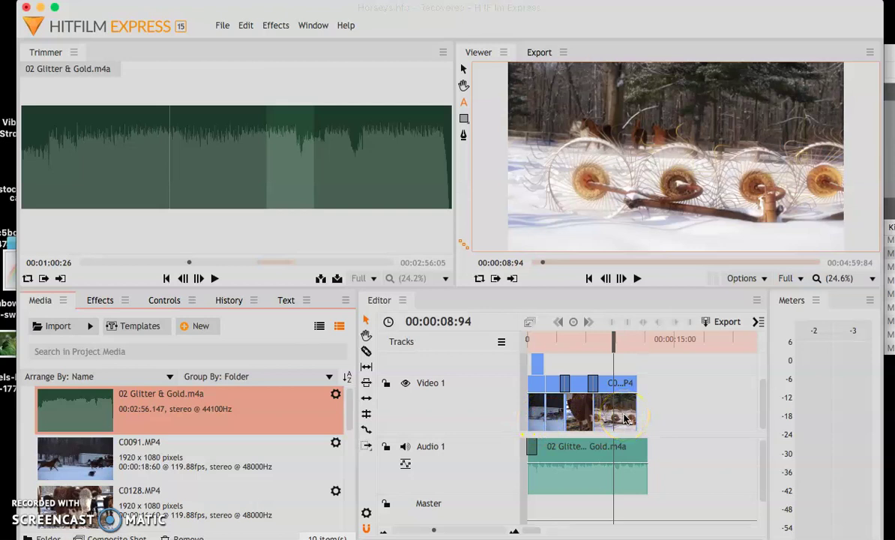
left_click(558, 445)
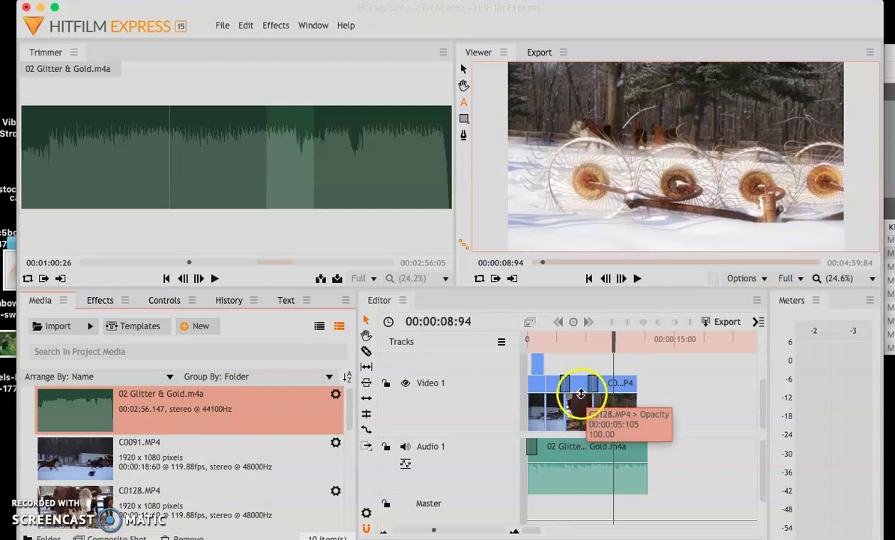
Apply the Deepest Blue preset from Presets > Film Looks to the C0128 cow clip
left_click(104, 301)
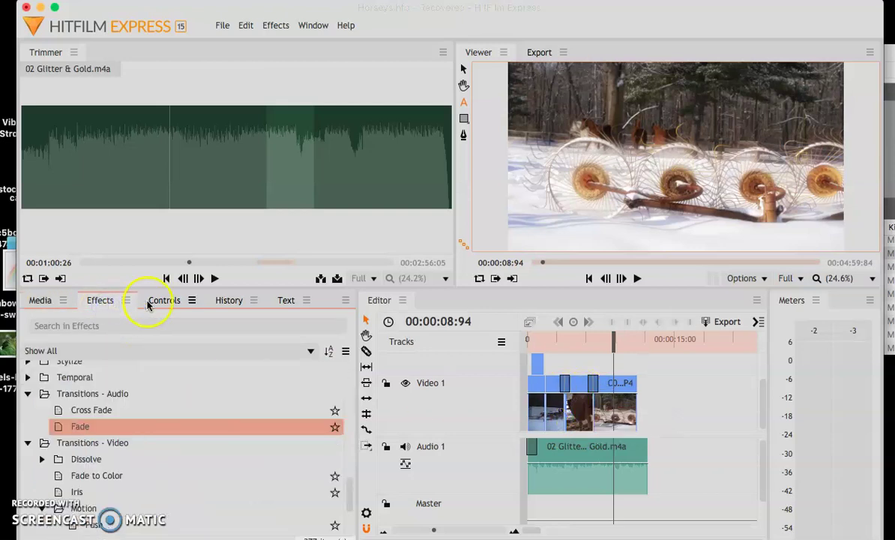
left_click(29, 395)
left_click(28, 410)
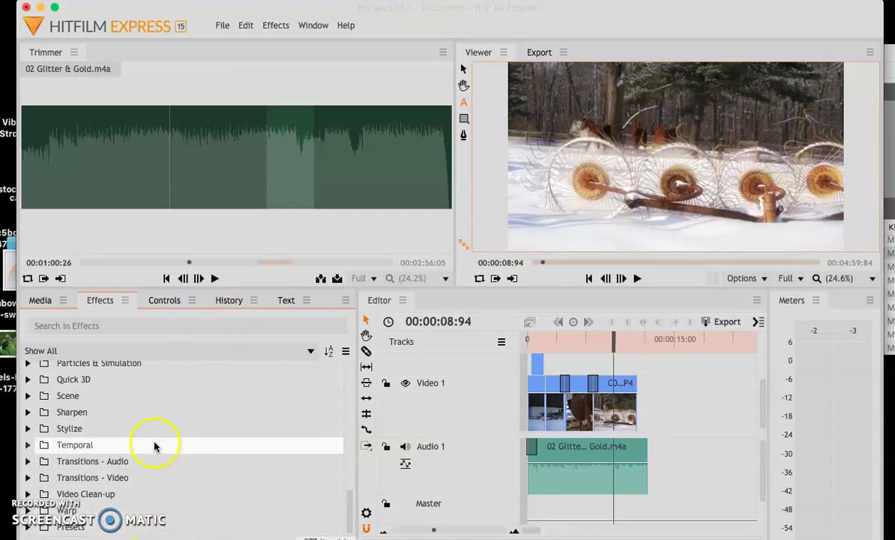
left_click(28, 527)
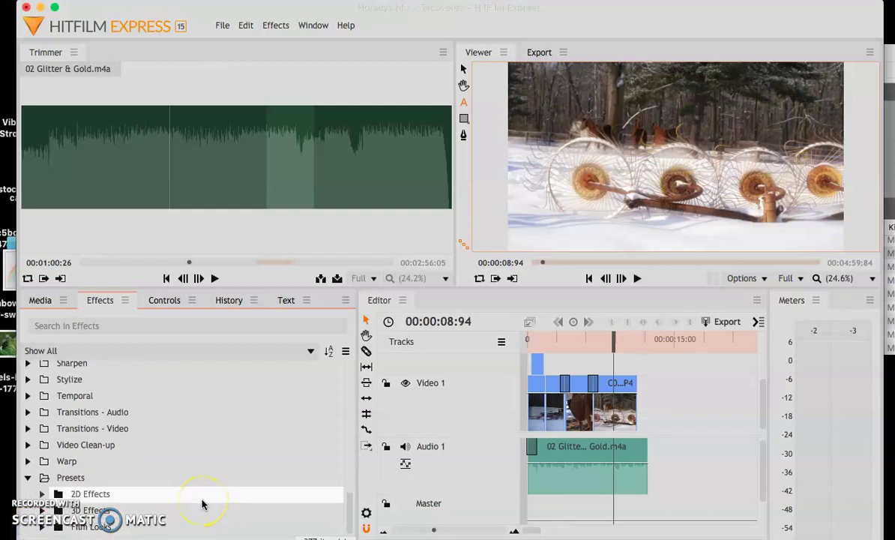
left_click(43, 528)
scroll(243, 483, "down", 10)
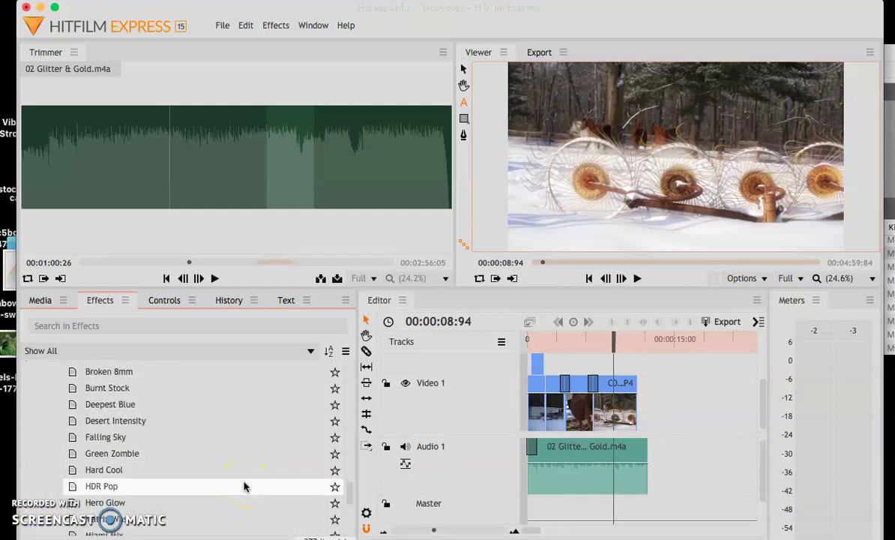
left_click(144, 403)
left_click_drag(107, 405, 579, 403)
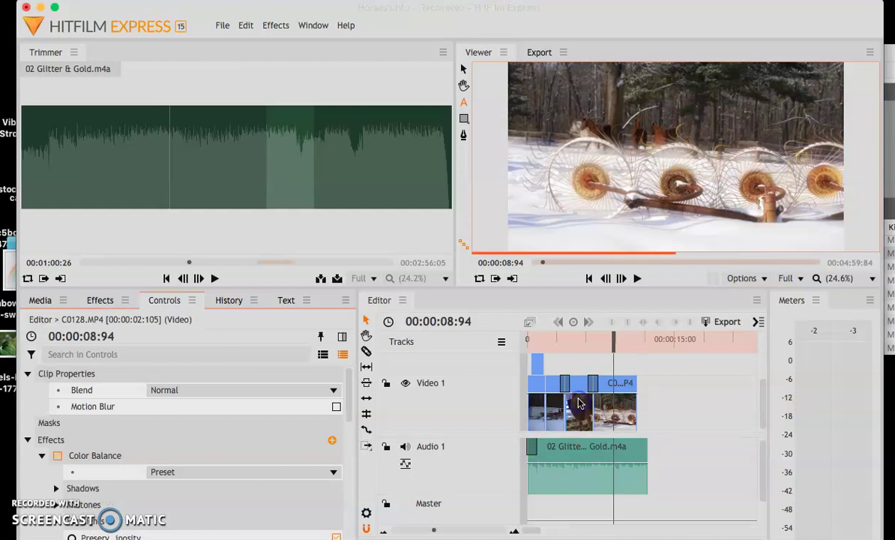
Preview the cow shot at 00:00:04:95, then undo the Deepest Blue effect
left_click(575, 339)
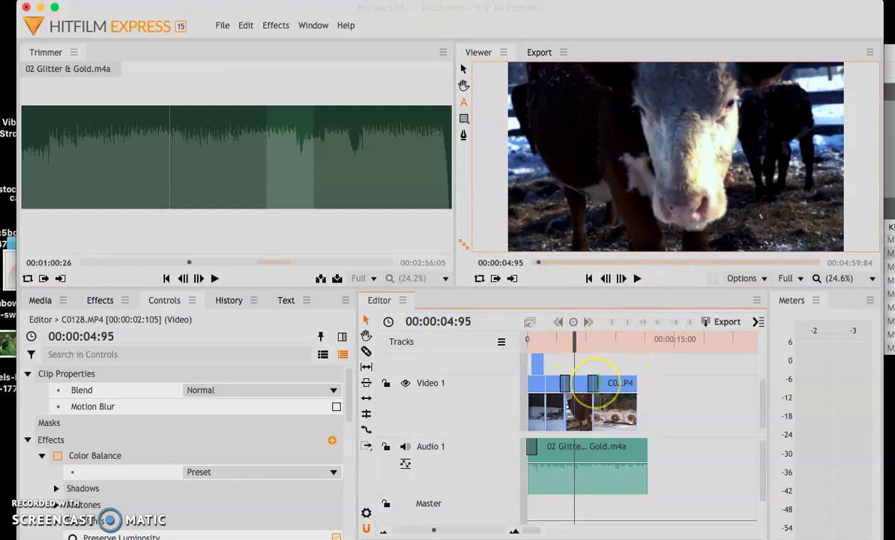
key("super+z")
left_click(100, 299)
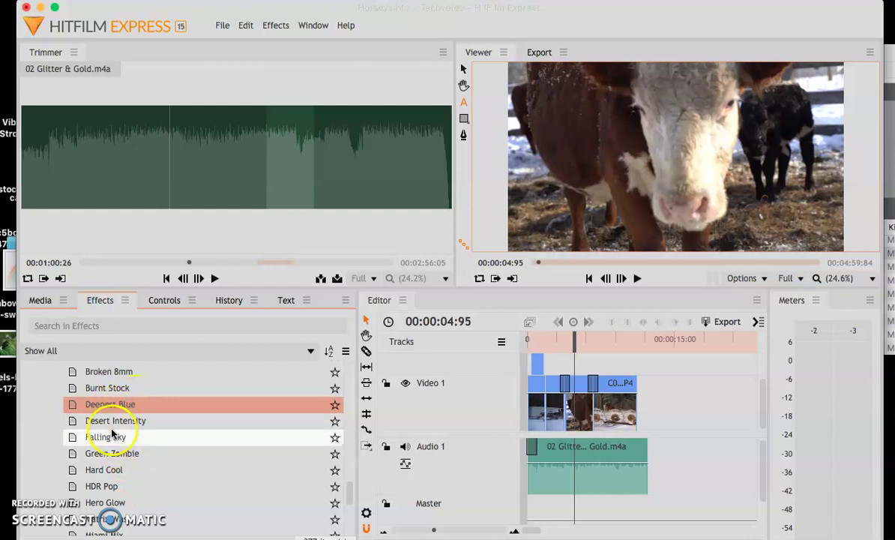
Try the Nuclear Sun film look on the cow clip, then undo it
scroll(113, 453, "up", 4)
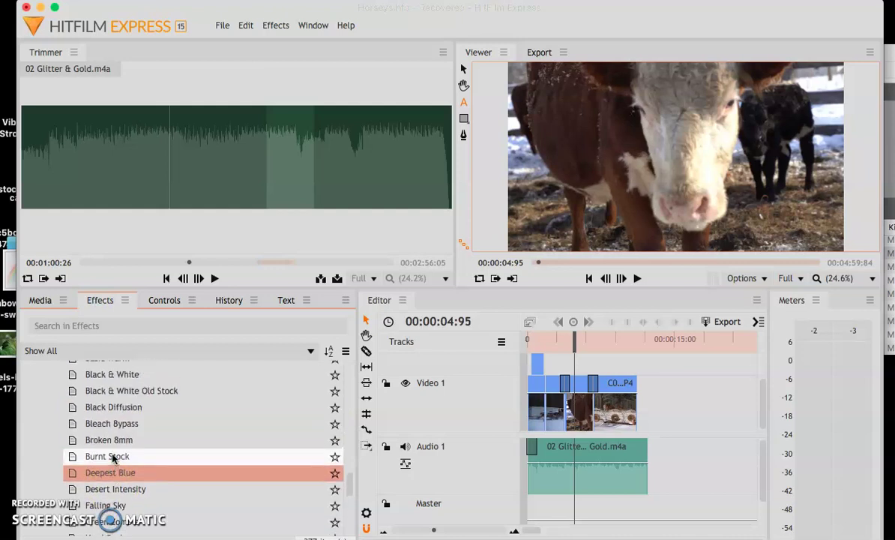
scroll(113, 459, "up", 6)
scroll(113, 458, "down", 6)
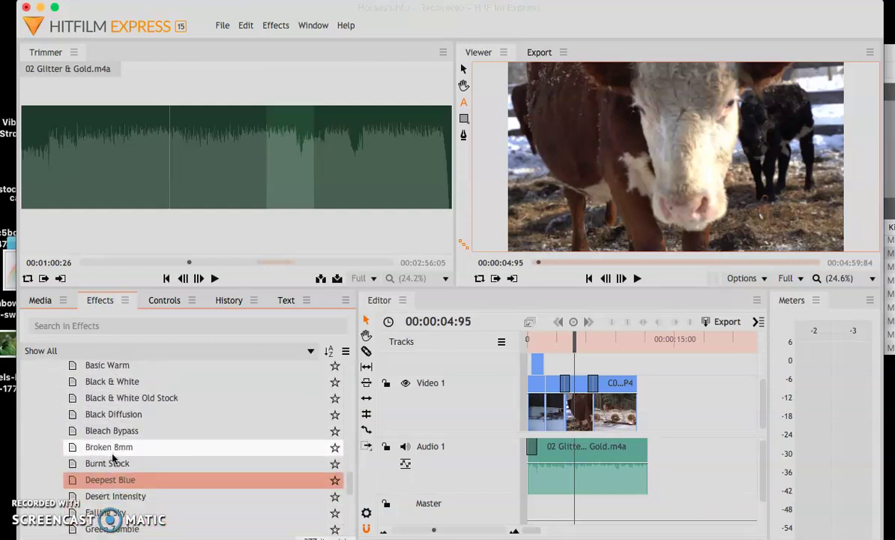
scroll(112, 458, "down", 6)
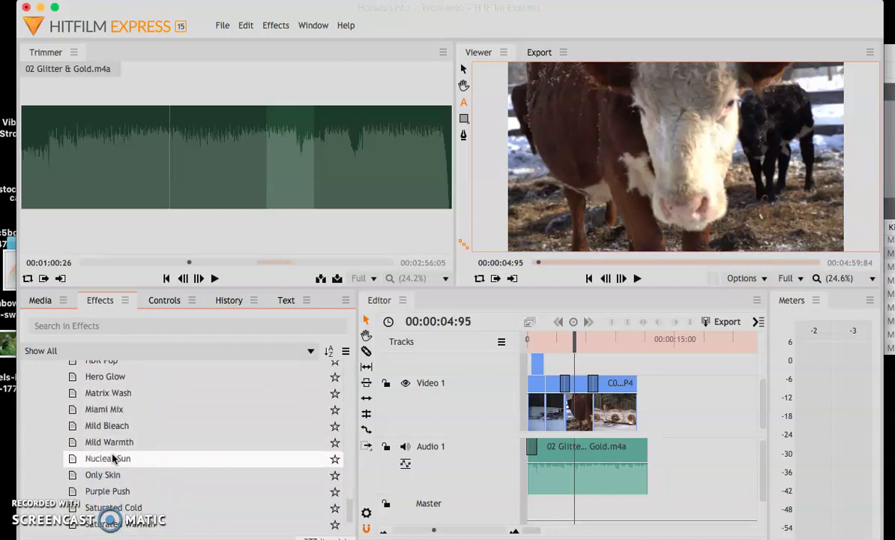
scroll(112, 454, "down", 3)
left_click(103, 424)
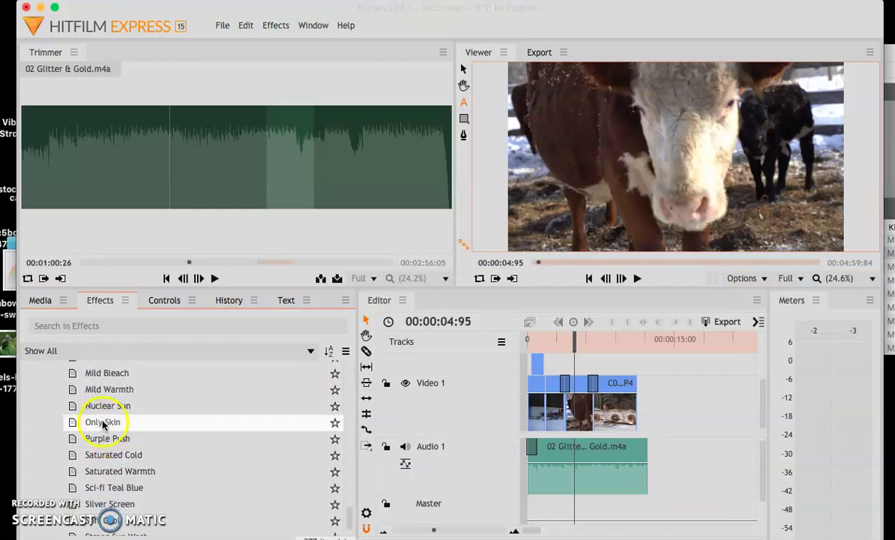
left_click_drag(107, 408, 583, 409)
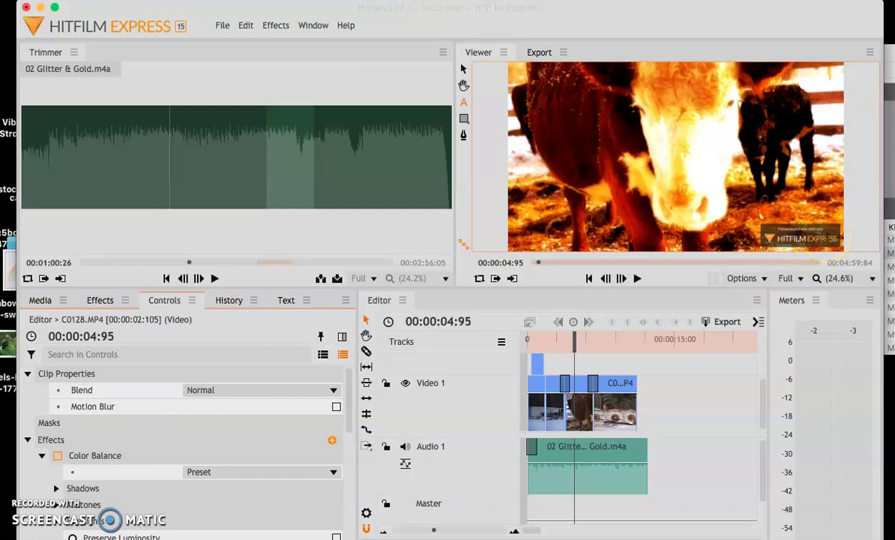
key("super+z")
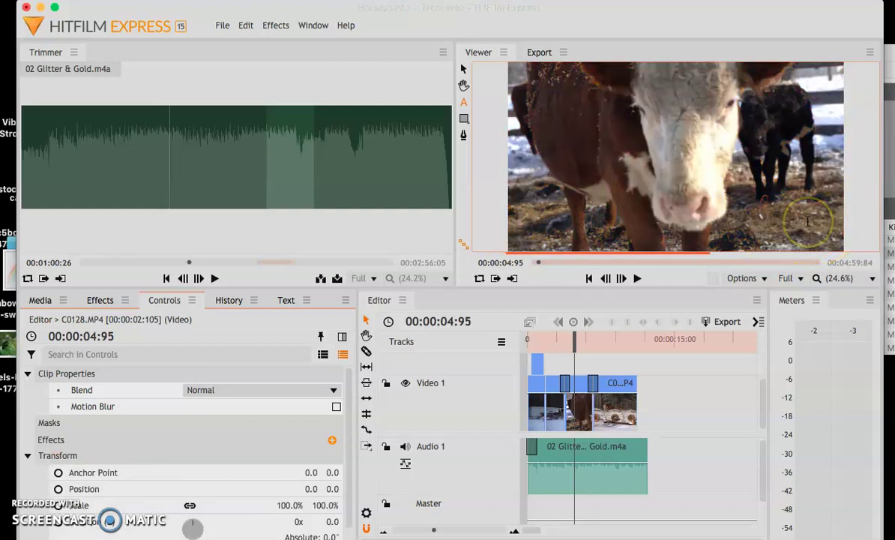
Apply the HDR Pop film look to the cow clip
left_click(82, 300)
scroll(159, 425, "up", 2)
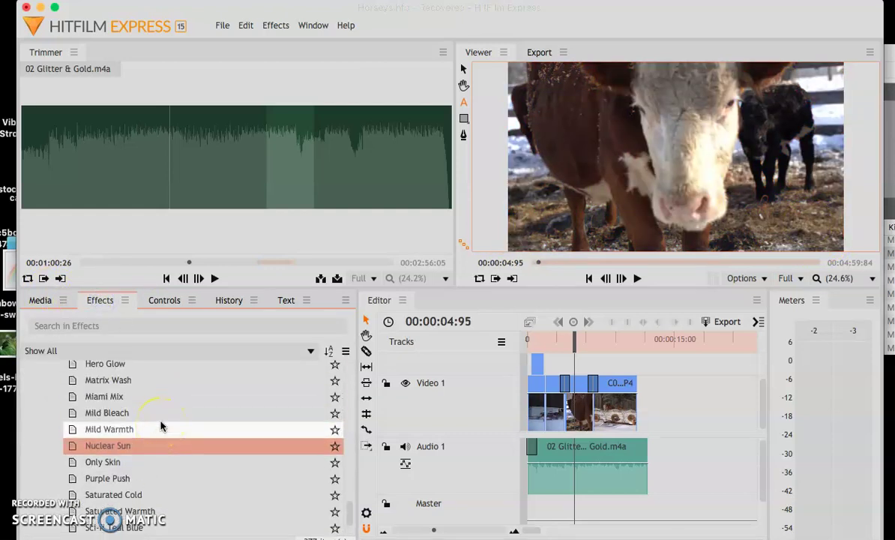
scroll(160, 424, "up", 2)
scroll(124, 424, "up", 3)
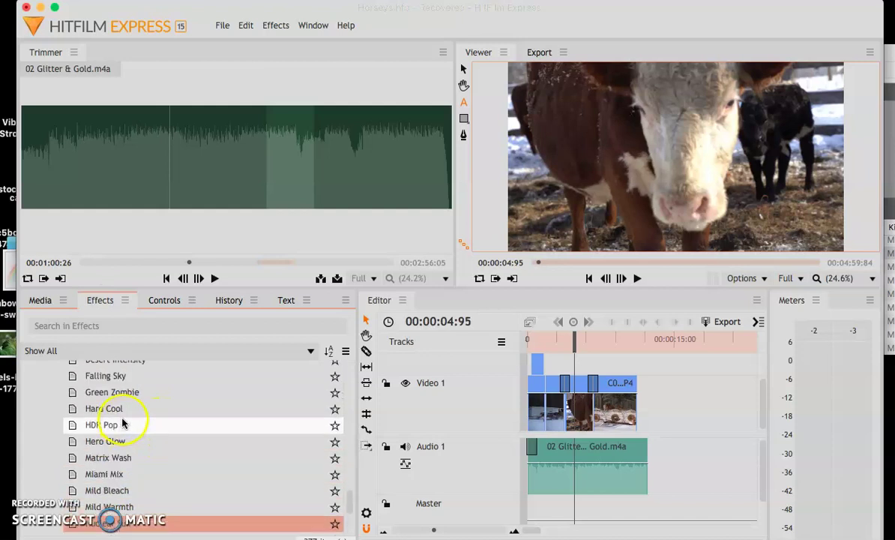
left_click_drag(122, 425, 574, 395)
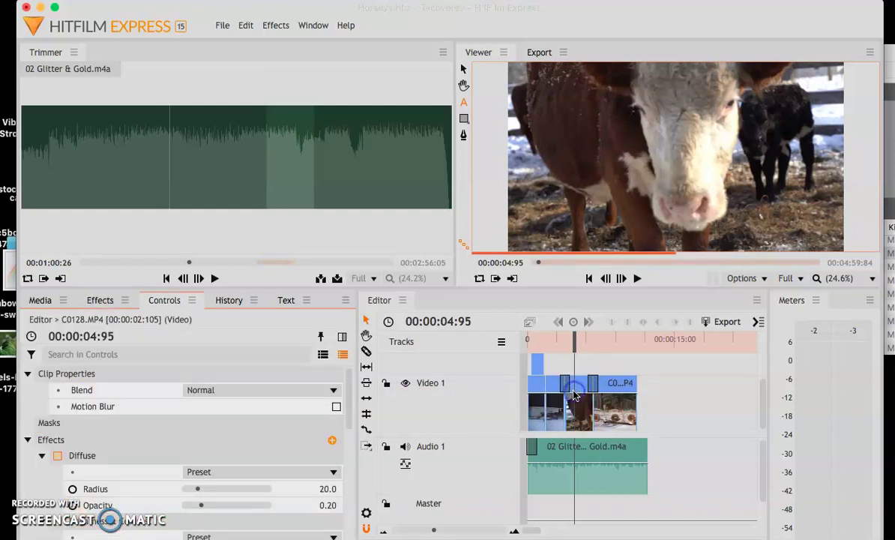
Remove HDR Pop from the cow clip and expand the Lights & Flares effects group
key("super+z")
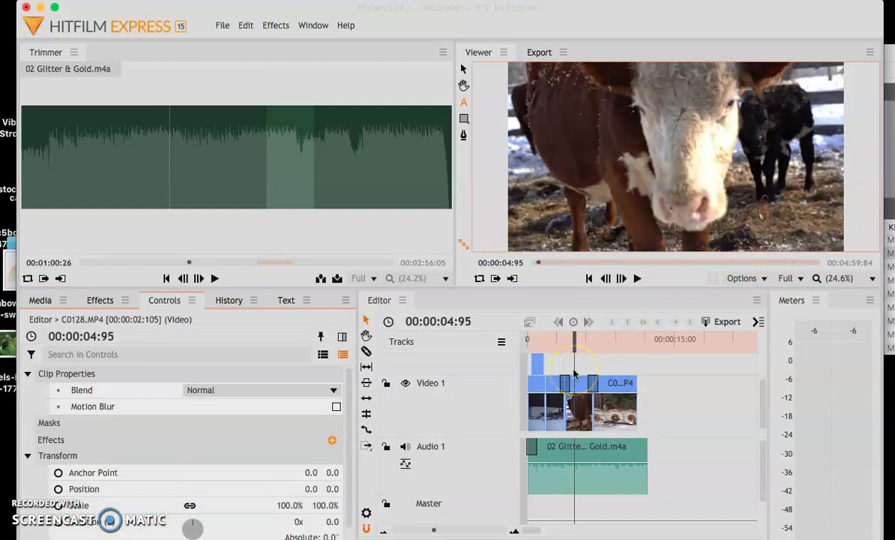
left_click(101, 300)
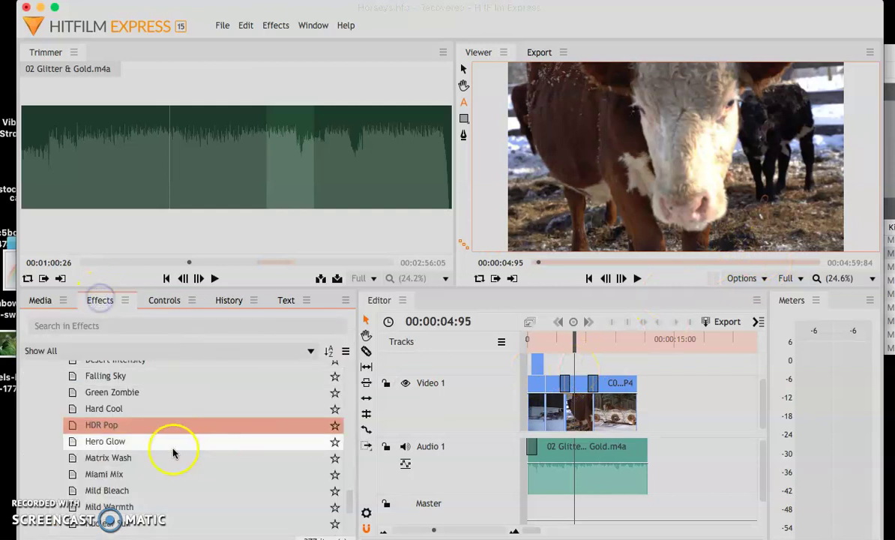
scroll(173, 452, "up", 3)
scroll(173, 446, "up", 10)
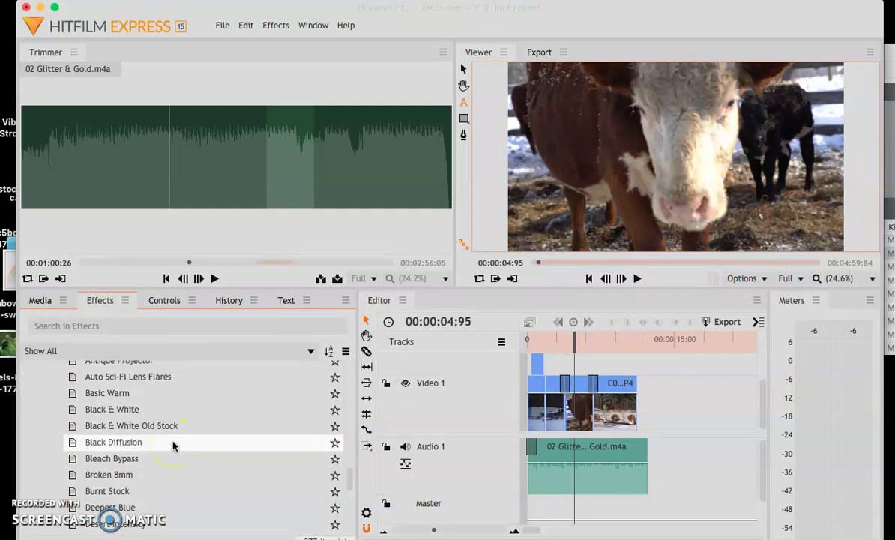
scroll(173, 445, "up", 2)
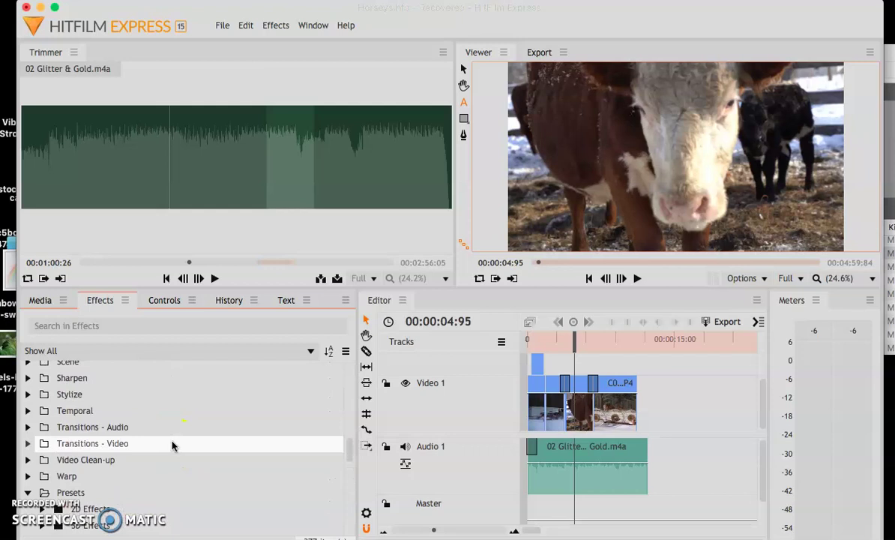
scroll(150, 406, "up", 4)
scroll(151, 406, "up", 2)
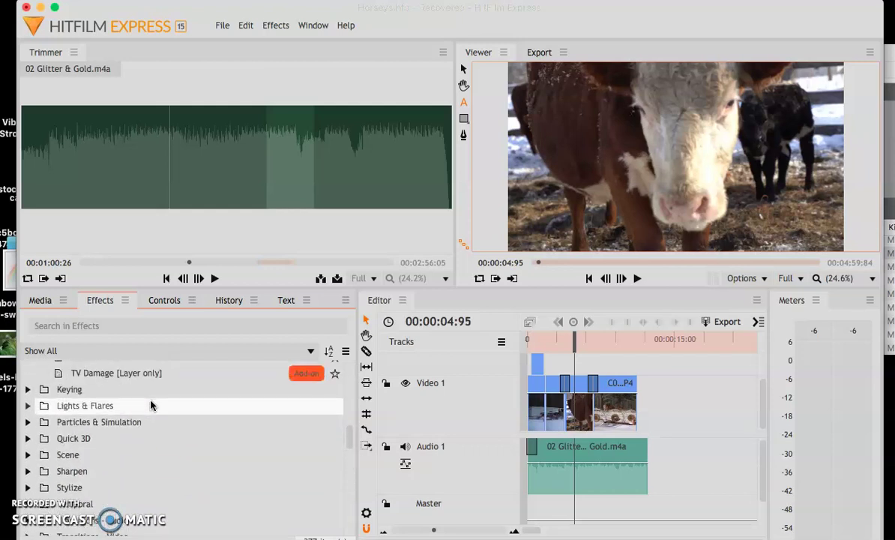
left_click(28, 405)
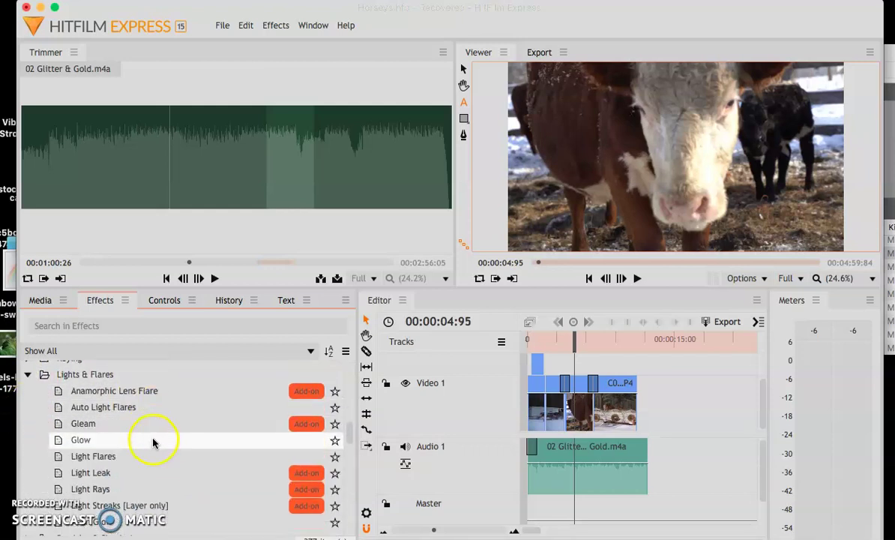
Apply Neon Glow to the cow clip, lower its intensity to 0.4, then undo both changes
scroll(142, 431, "down", 3)
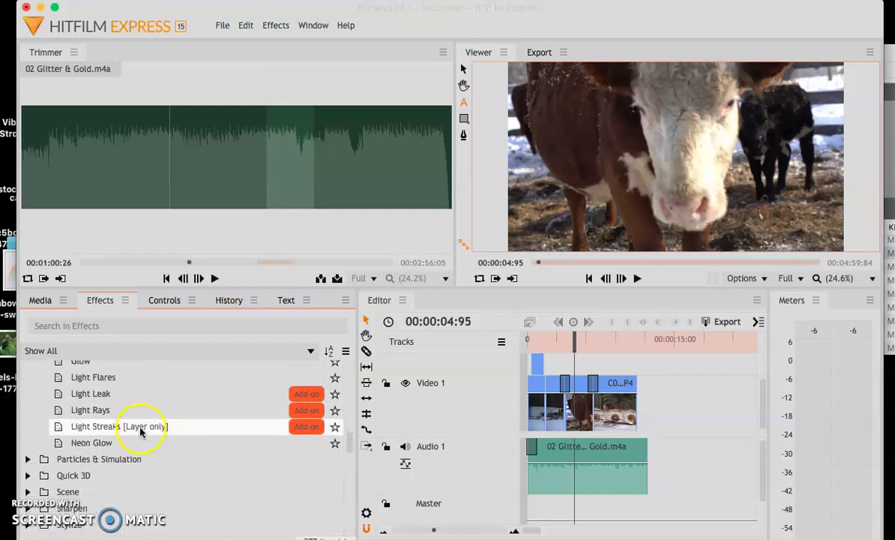
left_click_drag(123, 446, 568, 409)
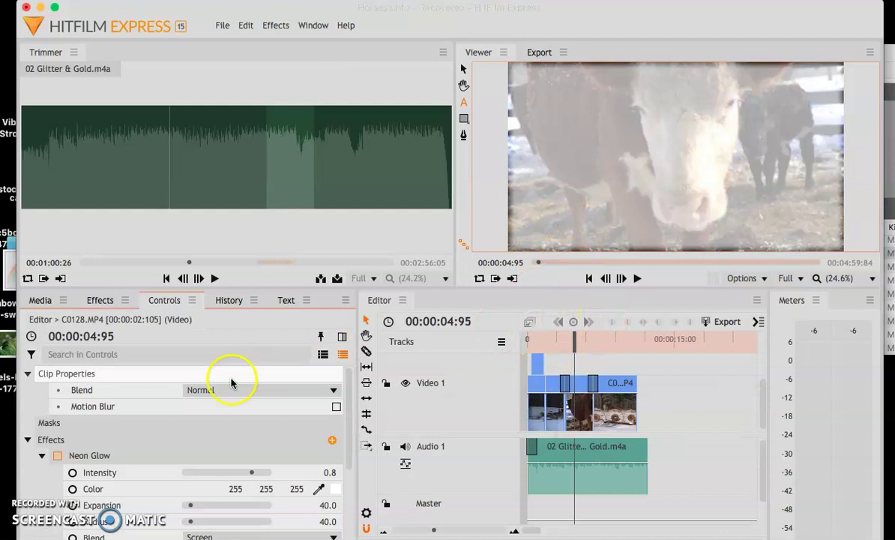
scroll(122, 412, "down", 2)
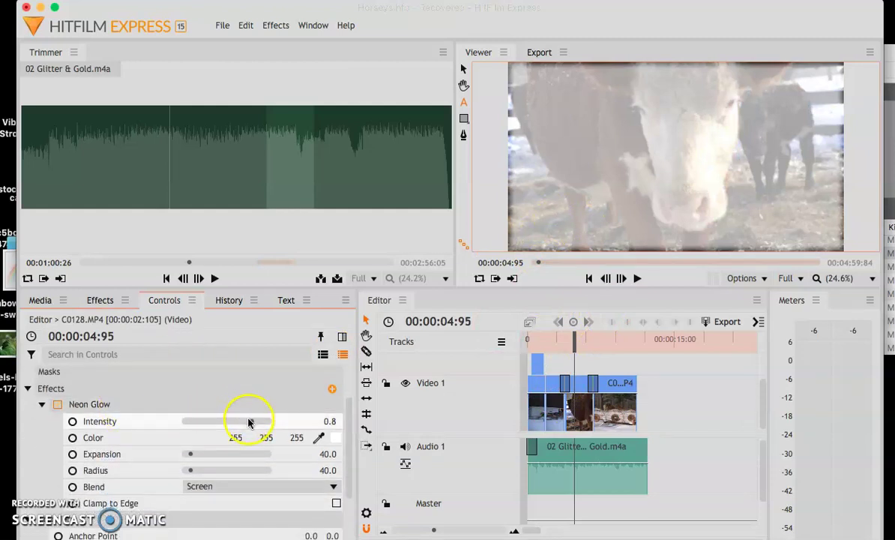
left_click_drag(248, 422, 218, 422)
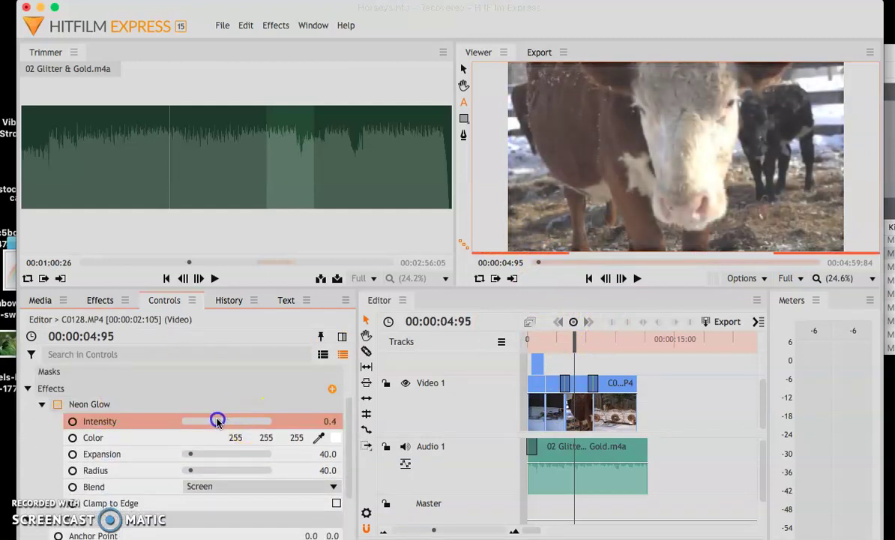
key("super+z")
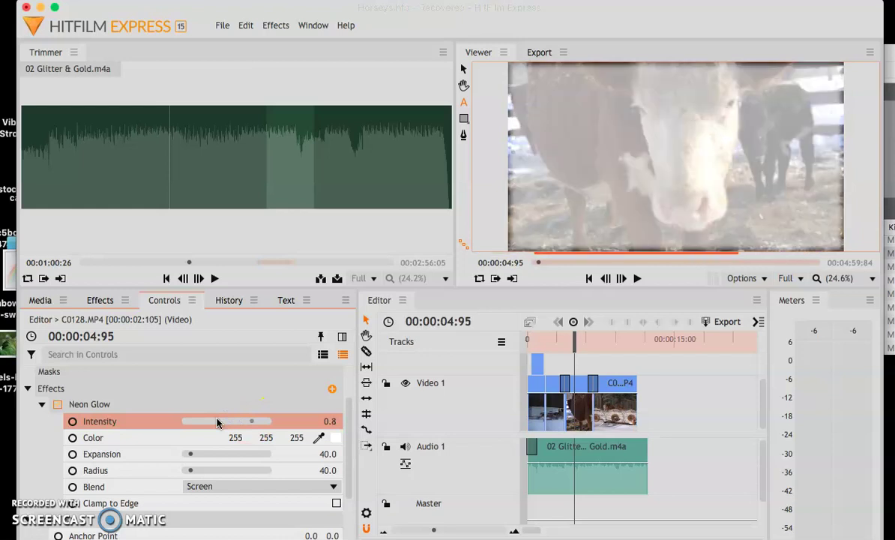
key("super+z")
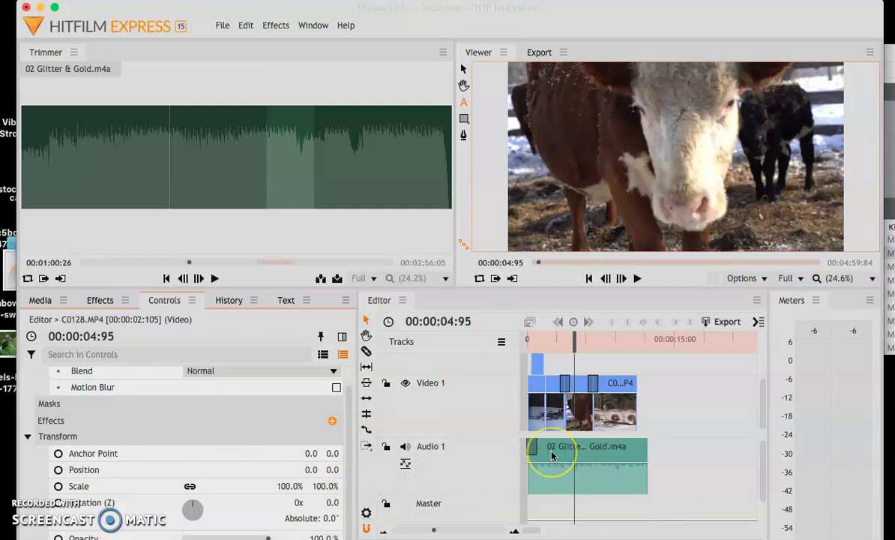
Select the cow clip, then switch to the Chrome window showing the Classroom assignment
left_click(545, 422)
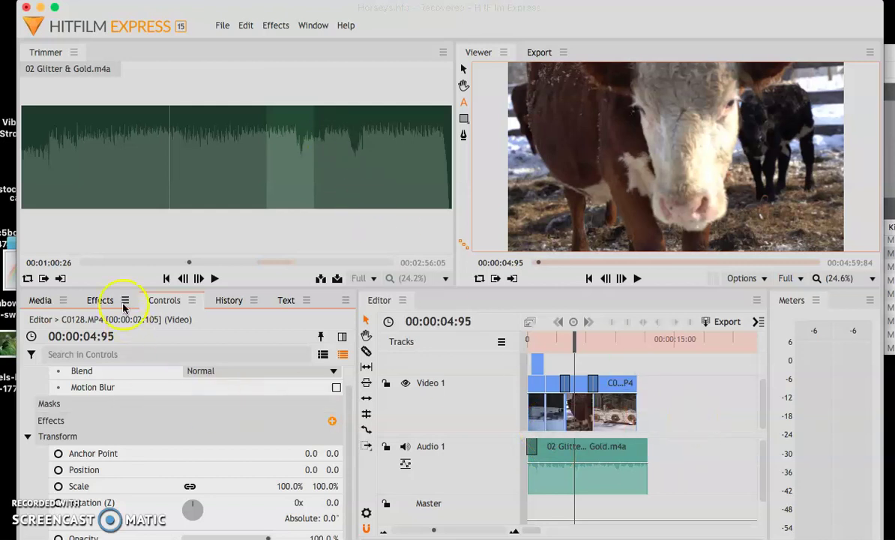
left_click(101, 298)
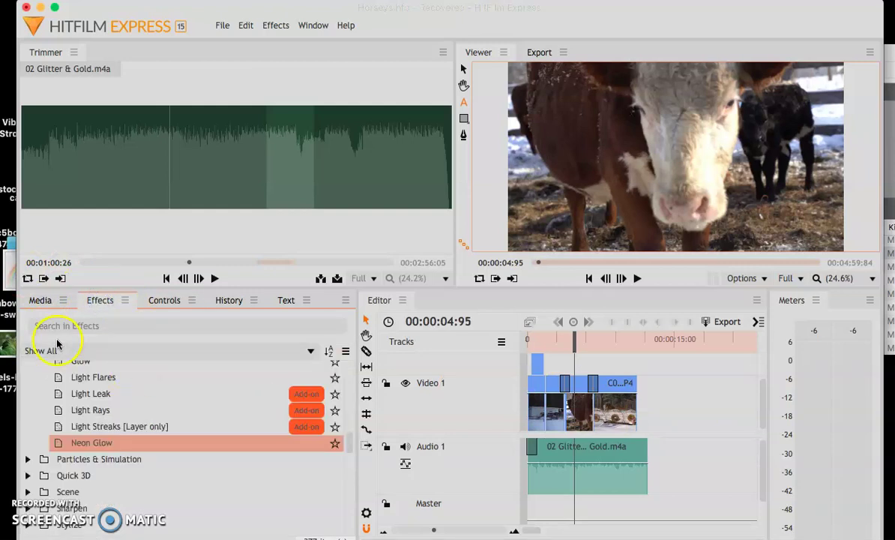
left_click(38, 300)
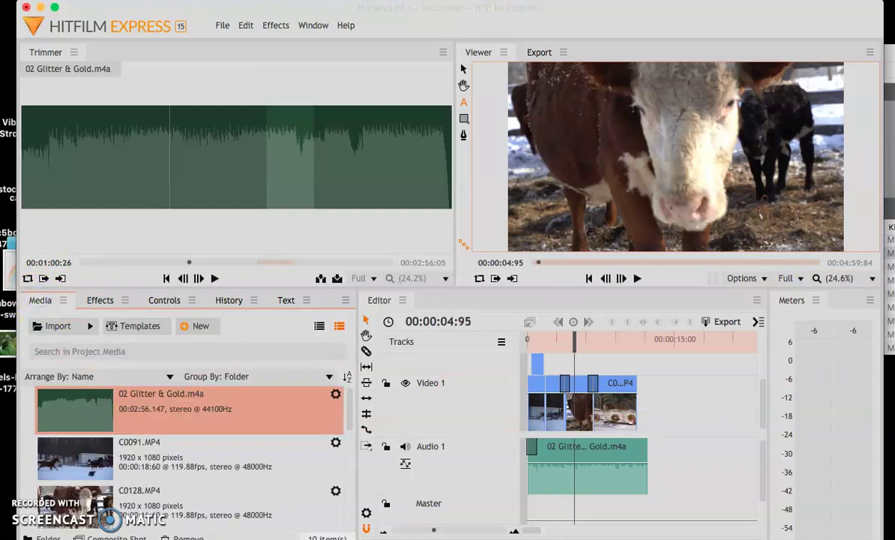
key("ctrl+Up")
left_click(583, 226)
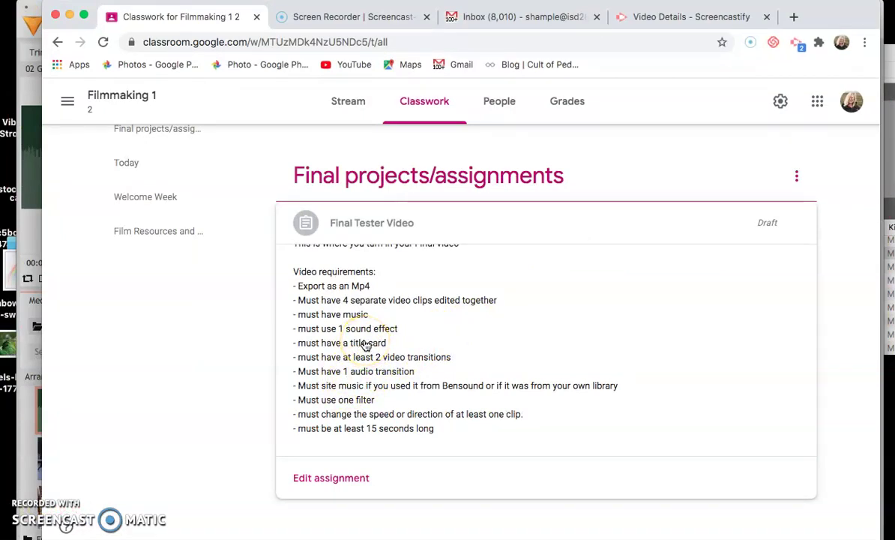
Scroll through the Final Tester Video requirements, then return to HitFilm's Effects list
scroll(390, 392, "down", 1)
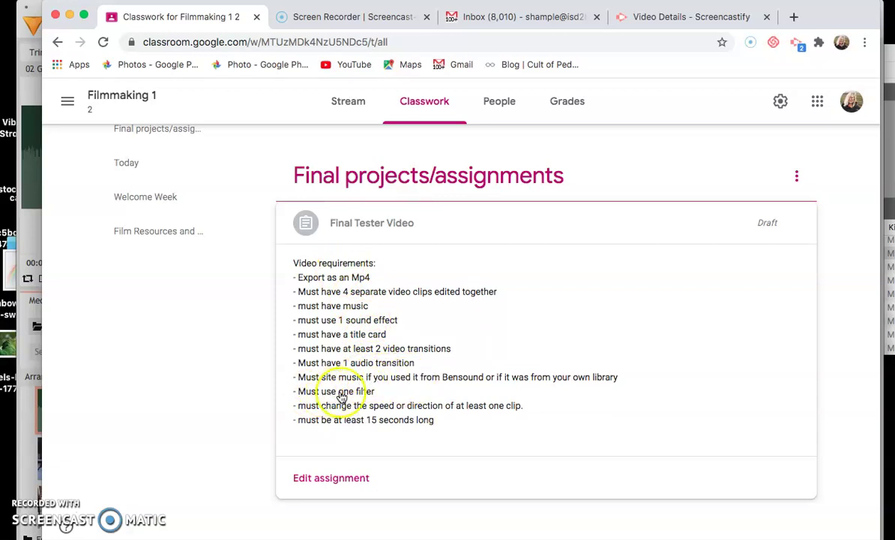
left_click(25, 412)
left_click(95, 299)
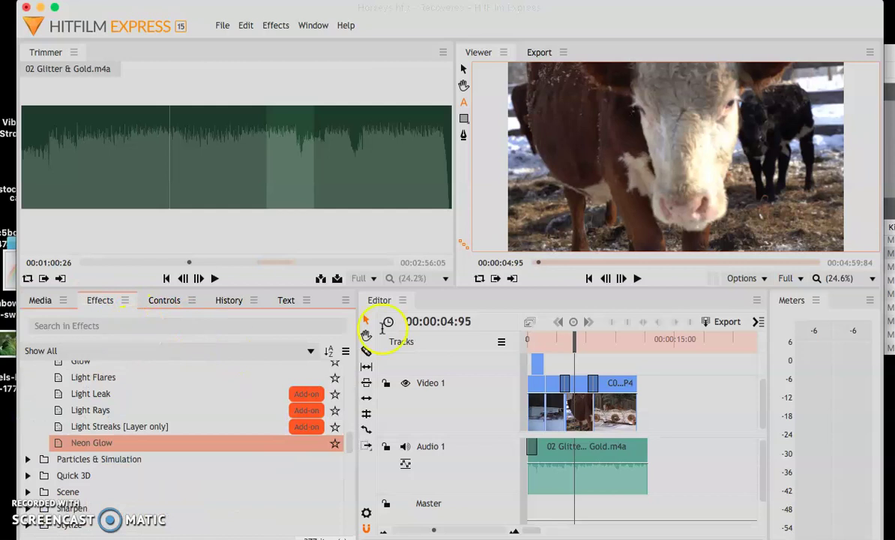
Apply Time Reverse (found by searching 'rever') to clip C0135 and scrub around 8 seconds to preview
left_click(613, 394)
right_click(613, 393)
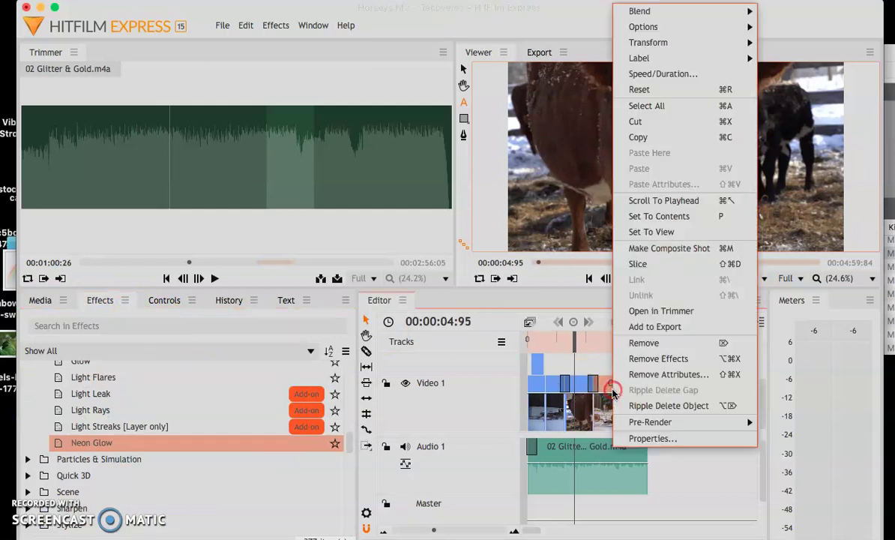
left_click(667, 75)
left_click(108, 320)
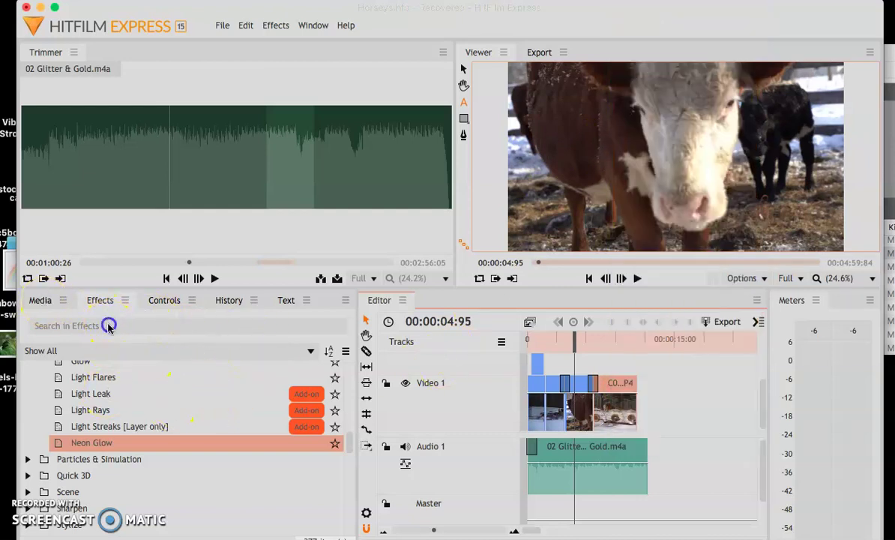
left_click(109, 322)
type("rever")
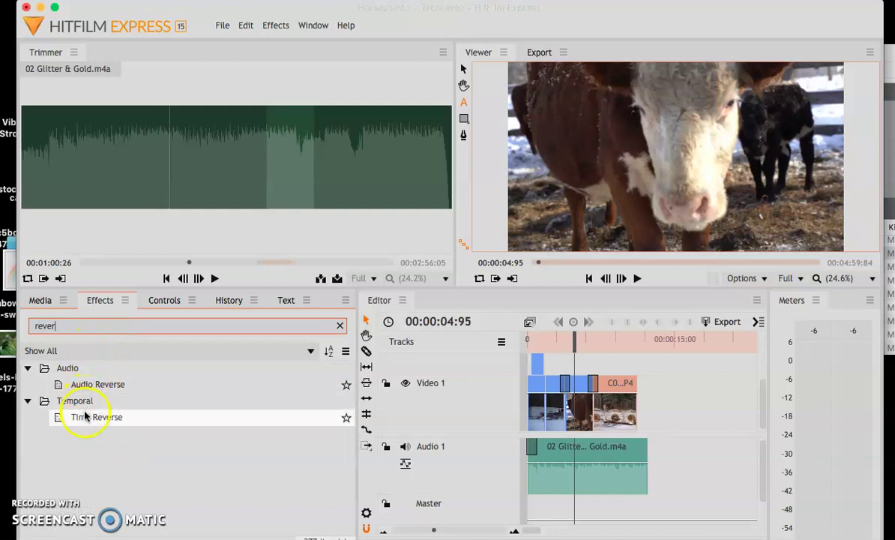
left_click_drag(84, 422, 615, 410)
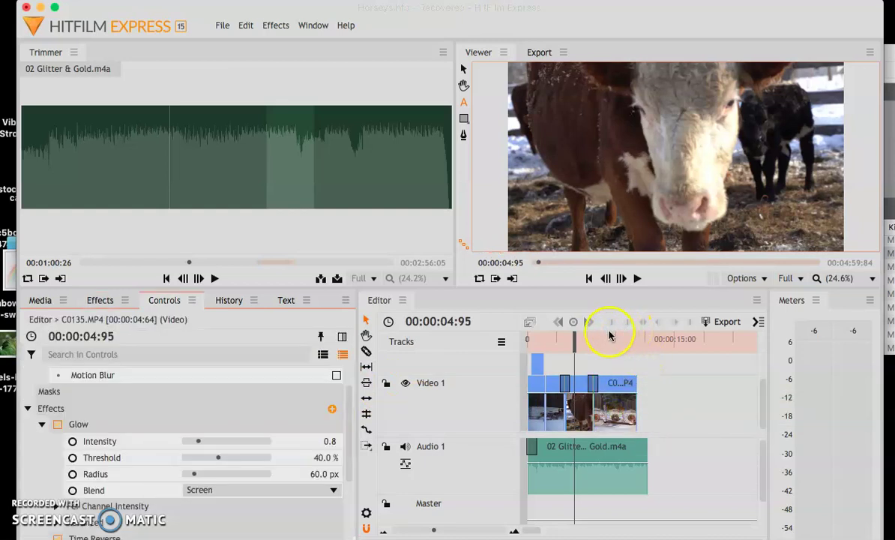
left_click(609, 341)
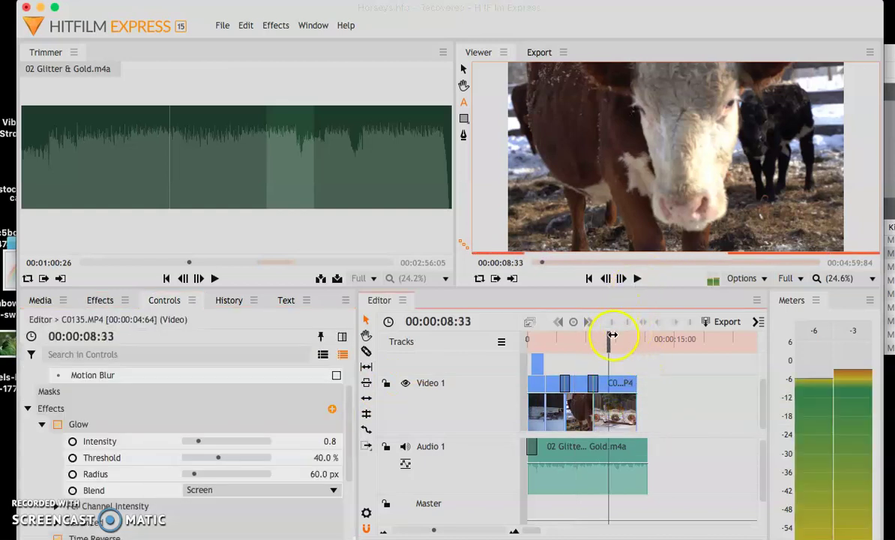
left_click_drag(610, 338, 553, 343)
Apply Time Reverse to clip C0091 and move the playhead back near the start
left_click(557, 426)
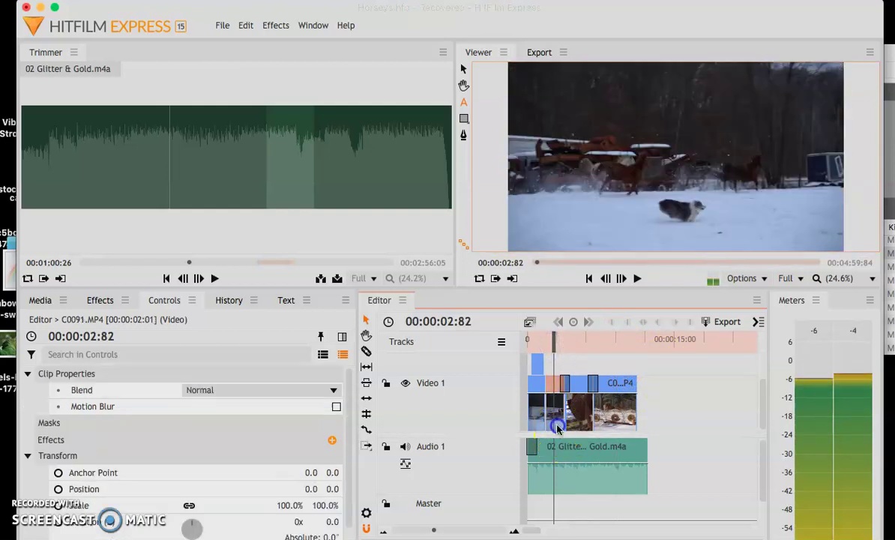
left_click(102, 300)
left_click_drag(76, 417, 553, 409)
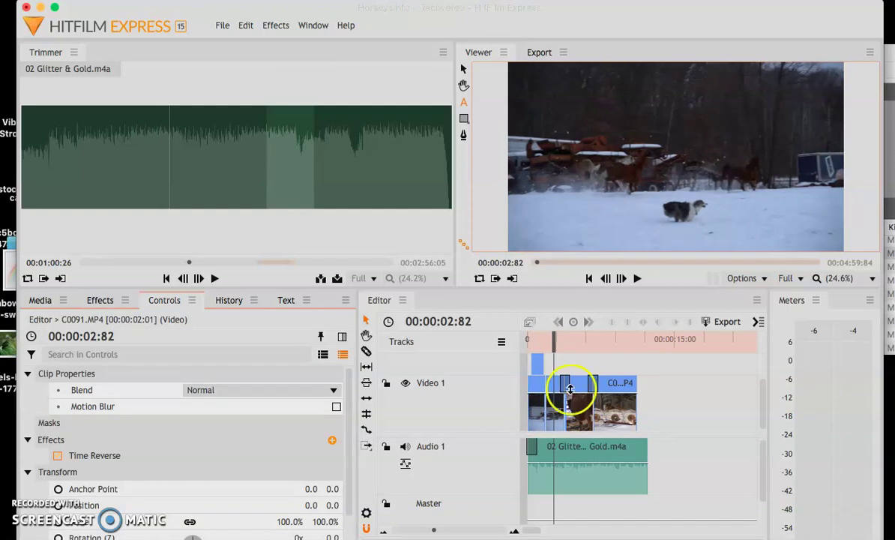
left_click_drag(551, 341, 524, 343)
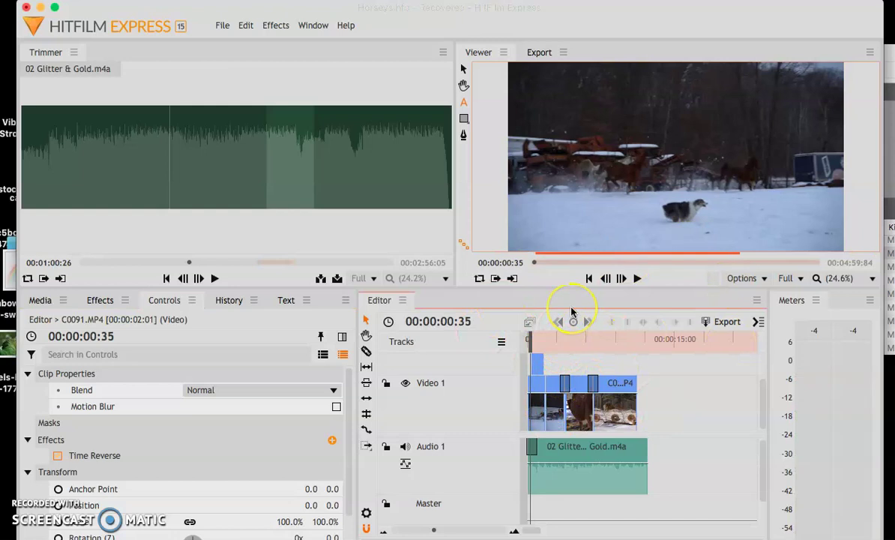
left_click(663, 290)
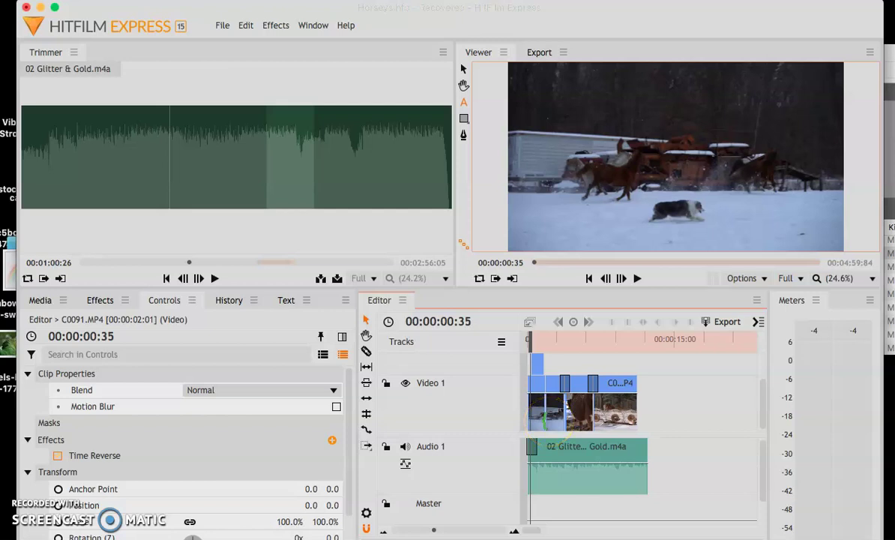
left_click(570, 410)
Glance at the Classroom requirements in Chrome, then return to HitFilm Express
key("ctrl+Up")
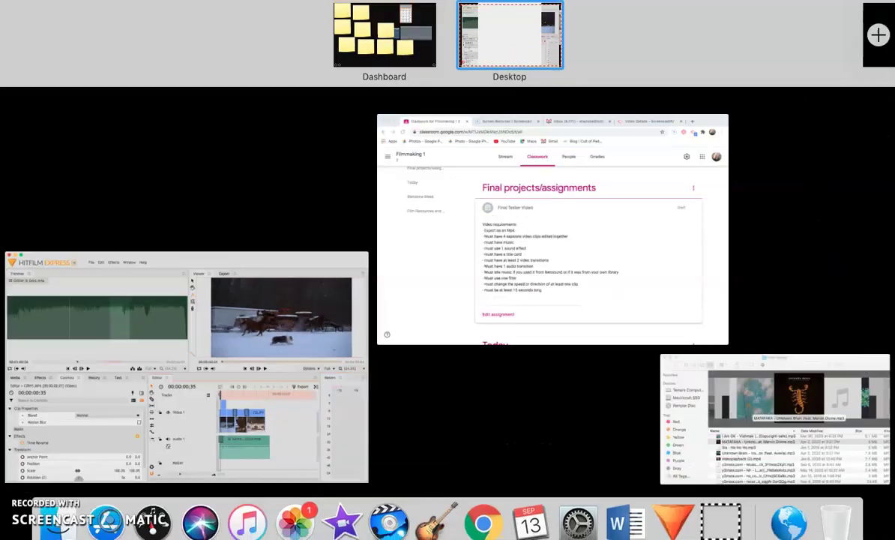
left_click(516, 333)
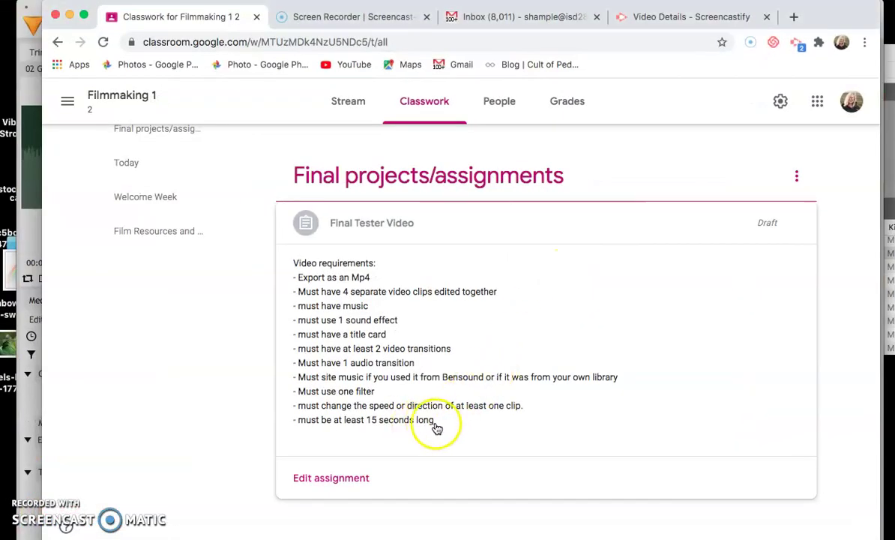
key("ctrl+Up")
left_click(192, 319)
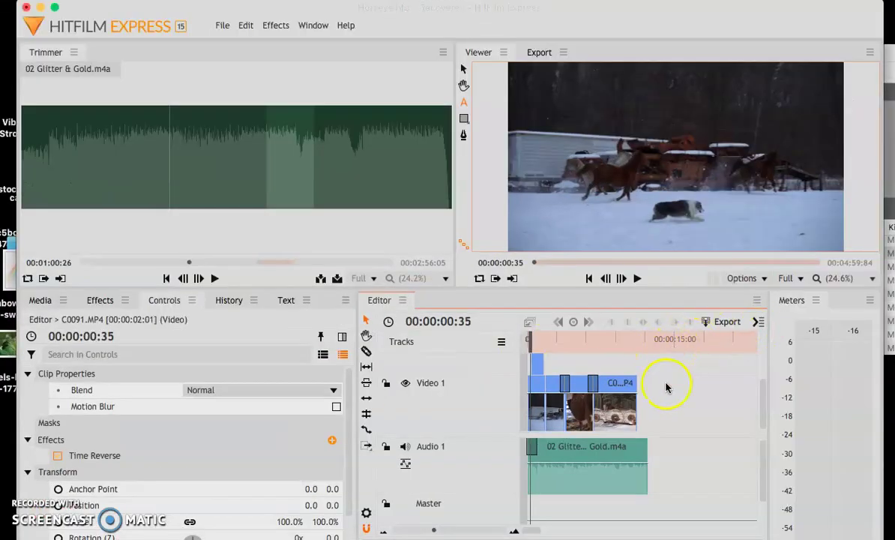
Scrub the playhead to 00:00:12:67, just past the end of the horse footage
left_click_drag(639, 353, 645, 349)
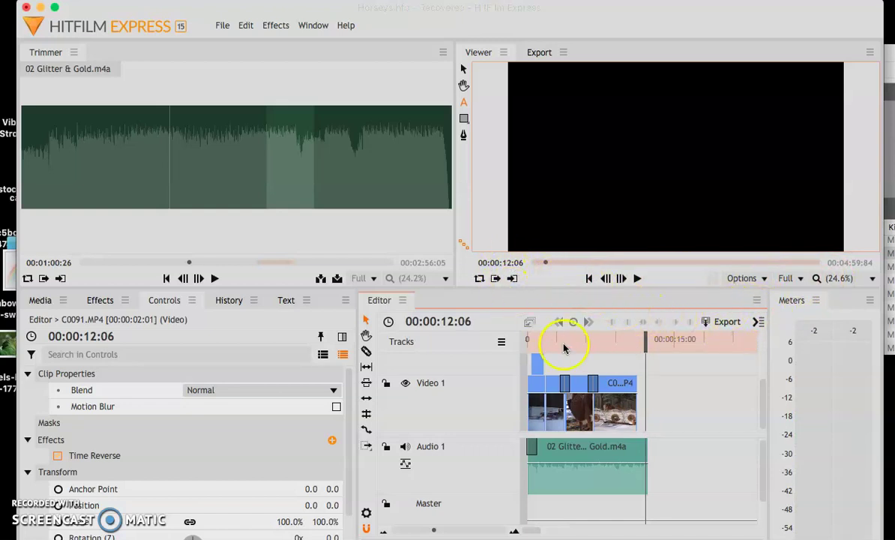
mouse_move(644, 349)
left_mouse_down()
mouse_move(673, 348)
mouse_move(649, 358)
left_mouse_up()
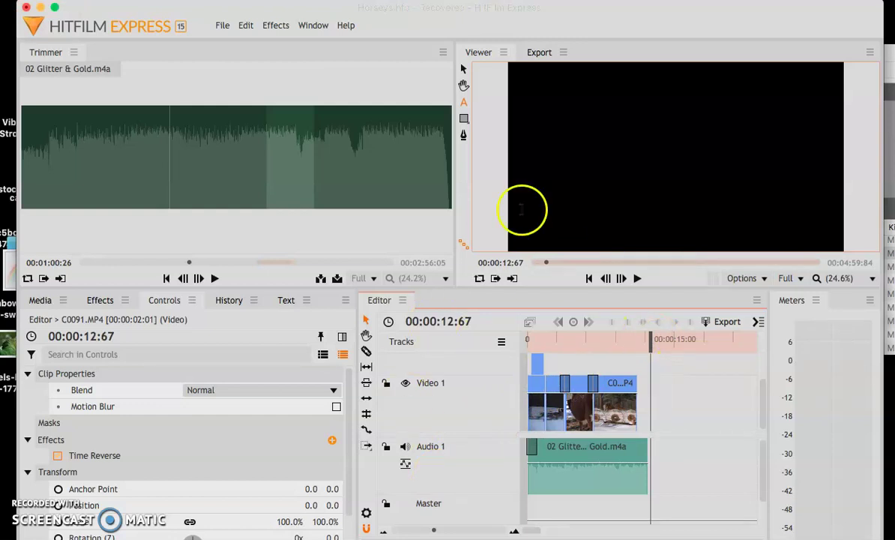
Create a 'Credits' text layer at the playhead and open its character settings
left_click(597, 129)
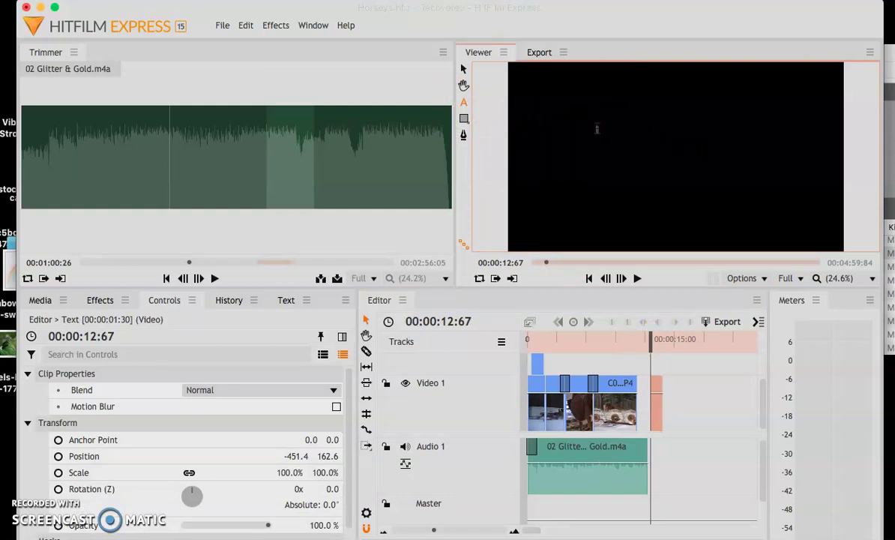
type("dits")
left_click_drag(648, 335, 643, 335)
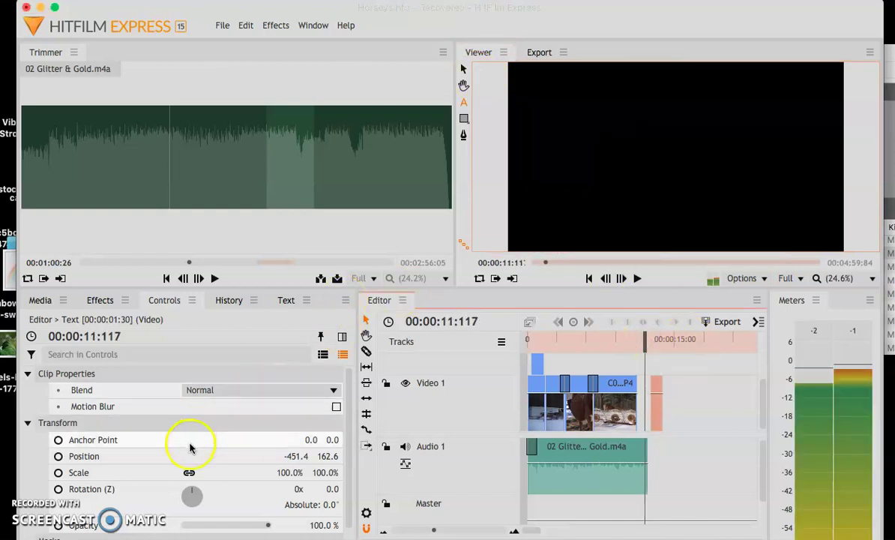
left_click(284, 301)
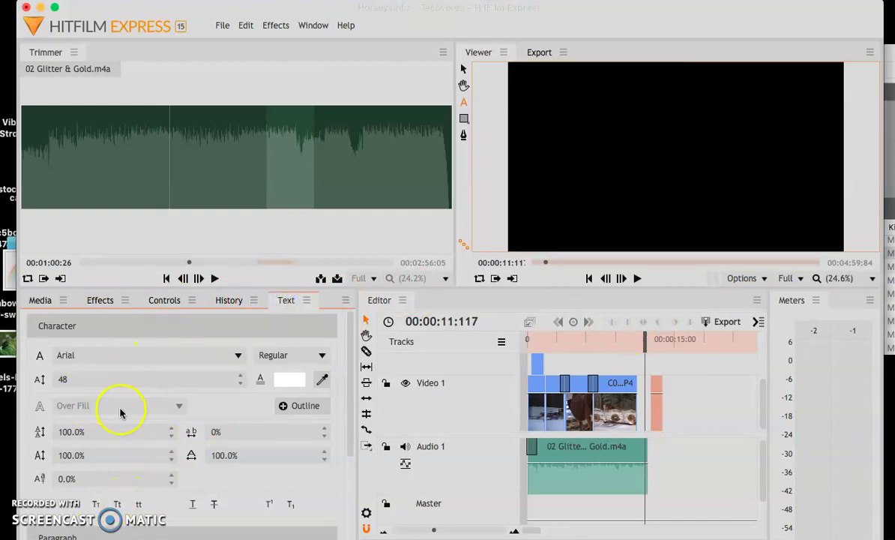
Trim the Credits clip's start edge on Video 1 so it directly follows the footage
left_click(661, 339)
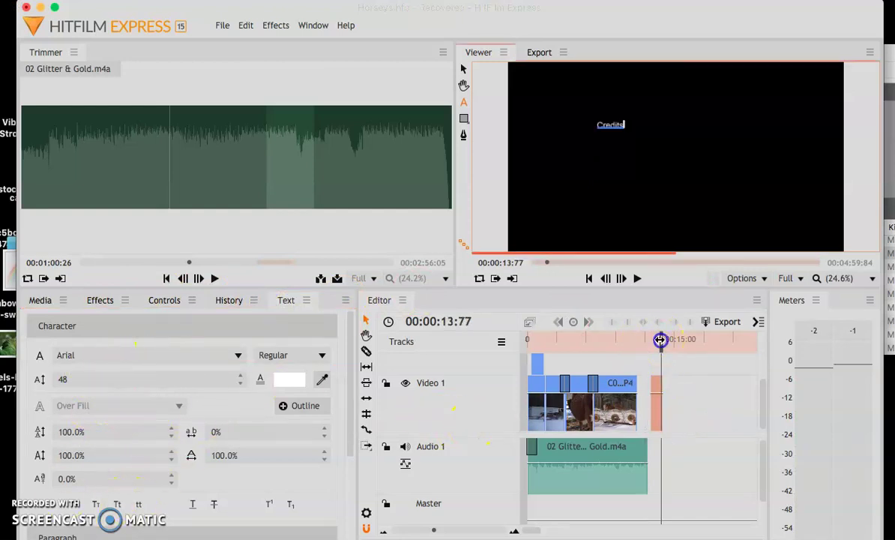
left_click(654, 384)
mouse_move(651, 383)
left_mouse_down()
mouse_move(641, 394)
mouse_move(649, 394)
left_mouse_up()
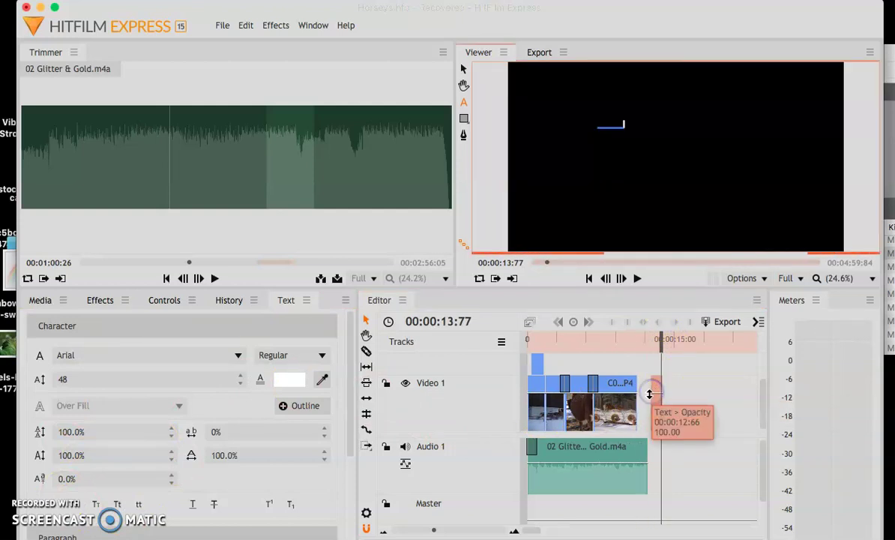
left_click(652, 394)
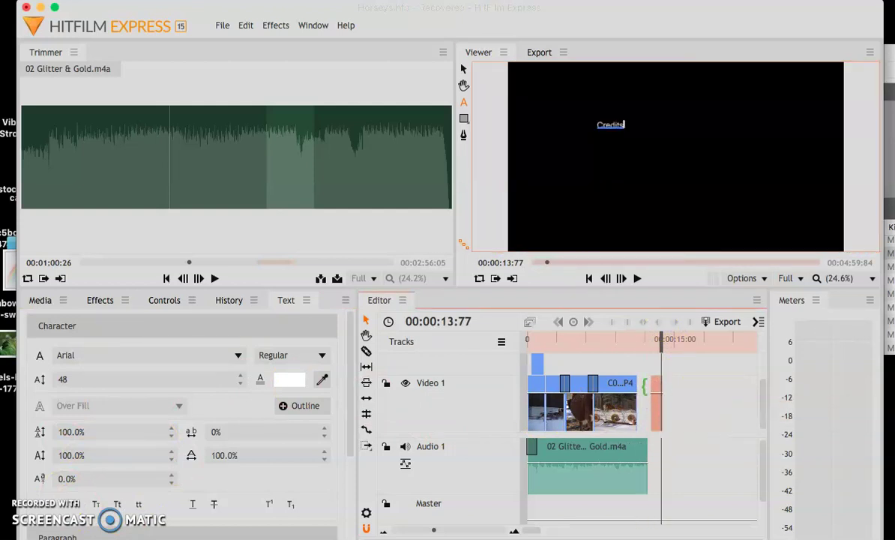
mouse_move(650, 387)
left_mouse_down()
mouse_move(634, 389)
mouse_move(645, 391)
left_mouse_up()
left_click_drag(640, 457, 654, 455)
left_click(651, 406)
left_click(669, 401)
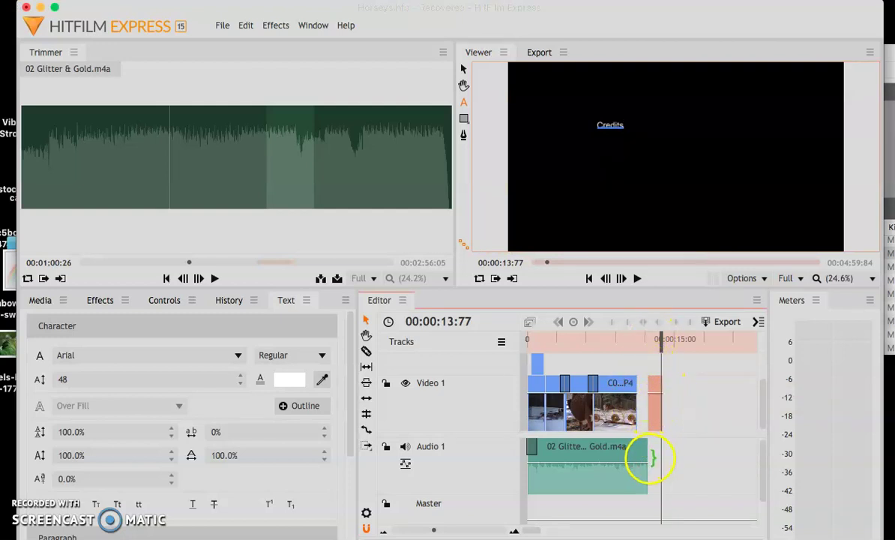
Extend the 02 Glitter & Gold.m4a clip to end at 00:00:13:77 and scrub back over the ending
left_click_drag(654, 456, 659, 458)
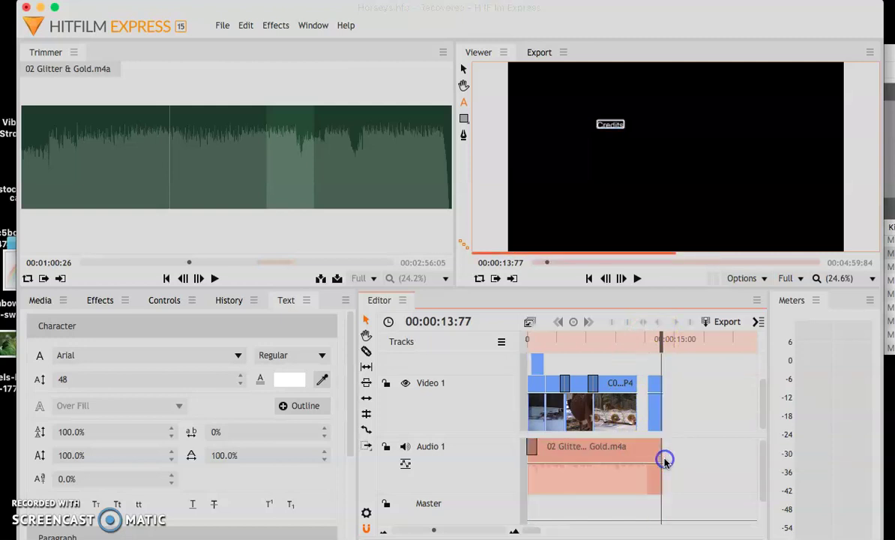
left_click(653, 419)
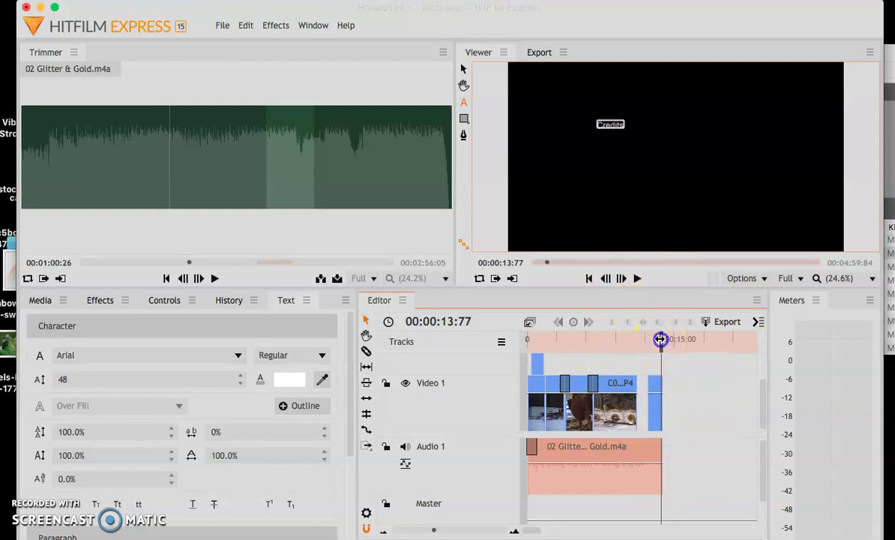
left_click_drag(660, 339, 646, 341)
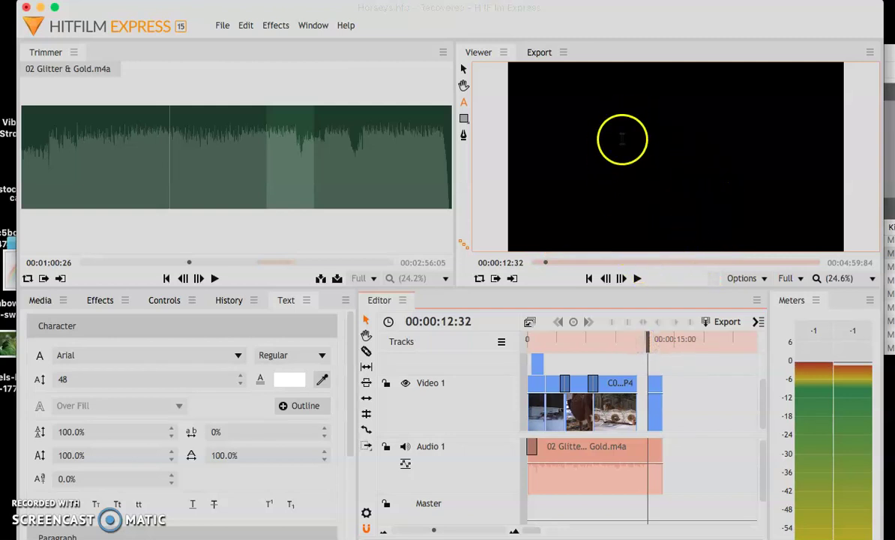
left_click_drag(648, 339, 641, 338)
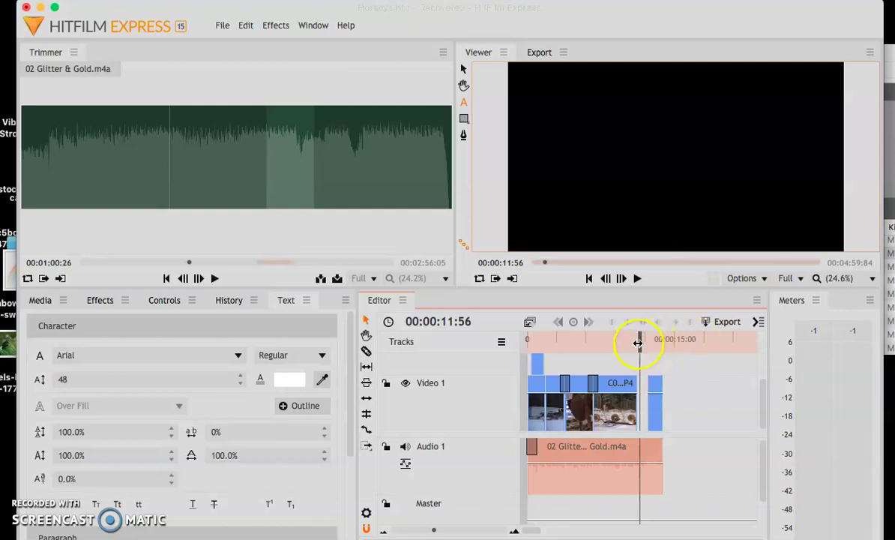
Move the playhead past the end to 00:00:14:01 and select the horse video clip
left_click_drag(641, 342, 665, 346)
left_click(626, 378)
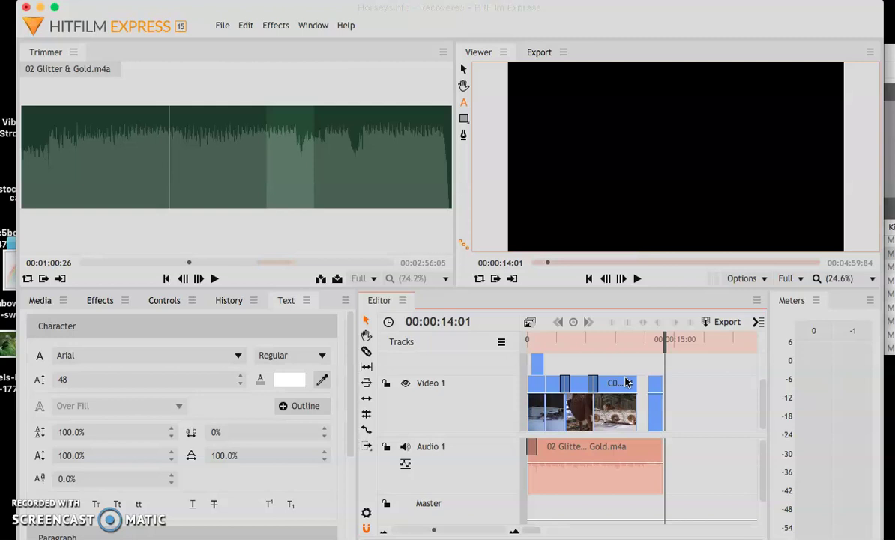
left_click_drag(626, 382, 625, 340)
Reread the Final Tester Video requirements on the Classroom assignment page, then switch back to HitFilm
key("ctrl+Up")
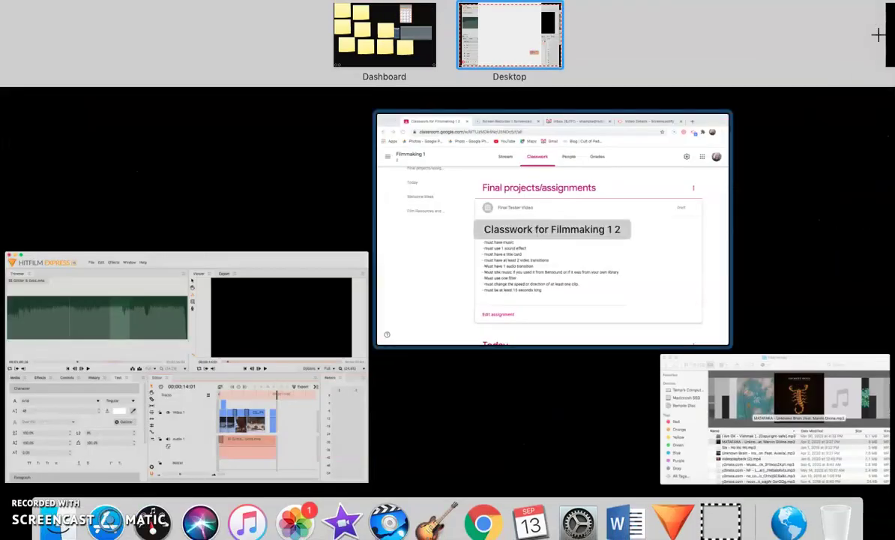
left_click(379, 290)
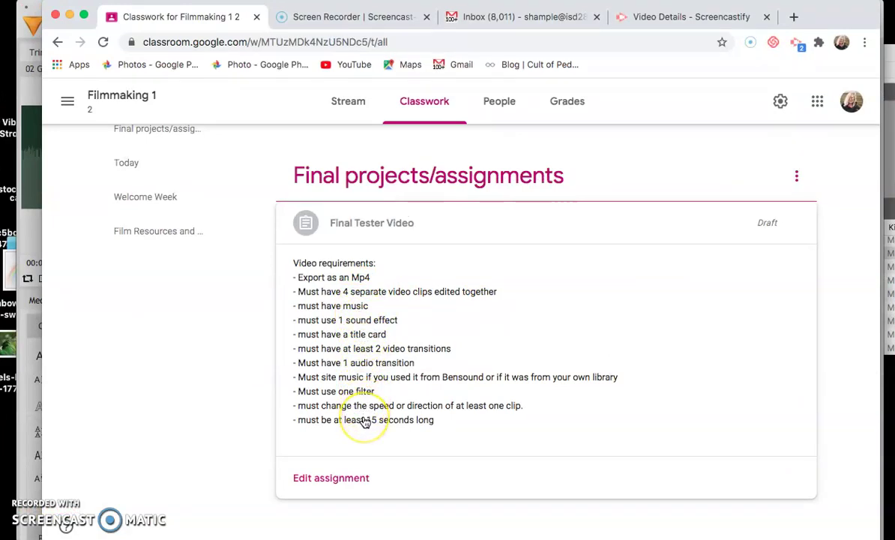
left_click(20, 429)
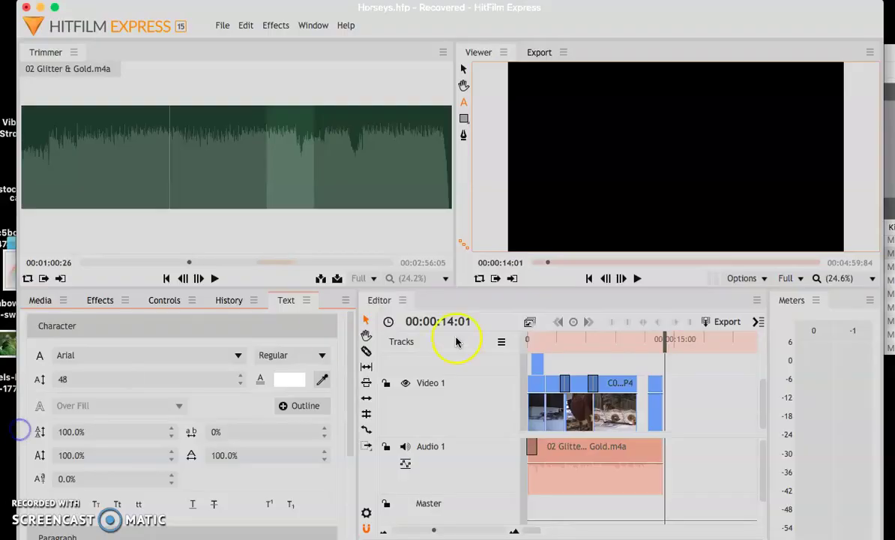
Switch between the Export queue and Viewer, activate the timeline, and show the Export queue's two finished exports
left_click(540, 53)
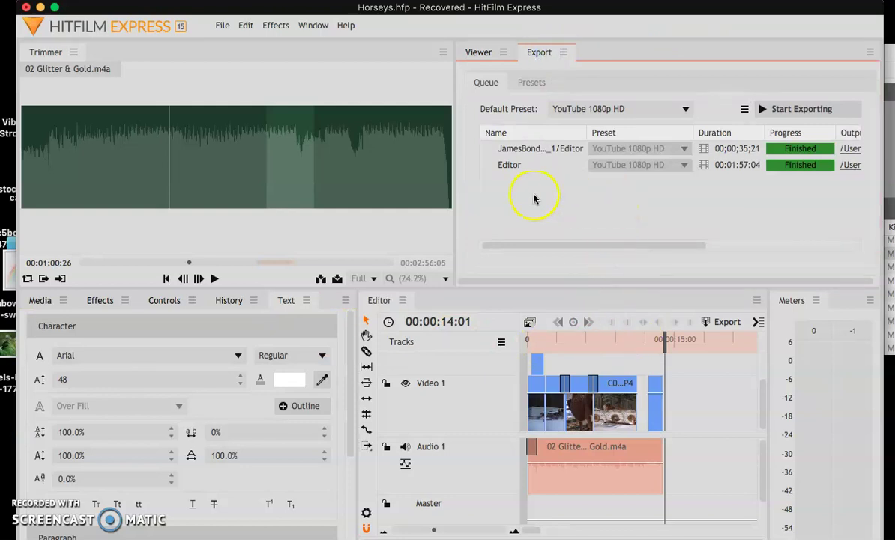
left_click(478, 52)
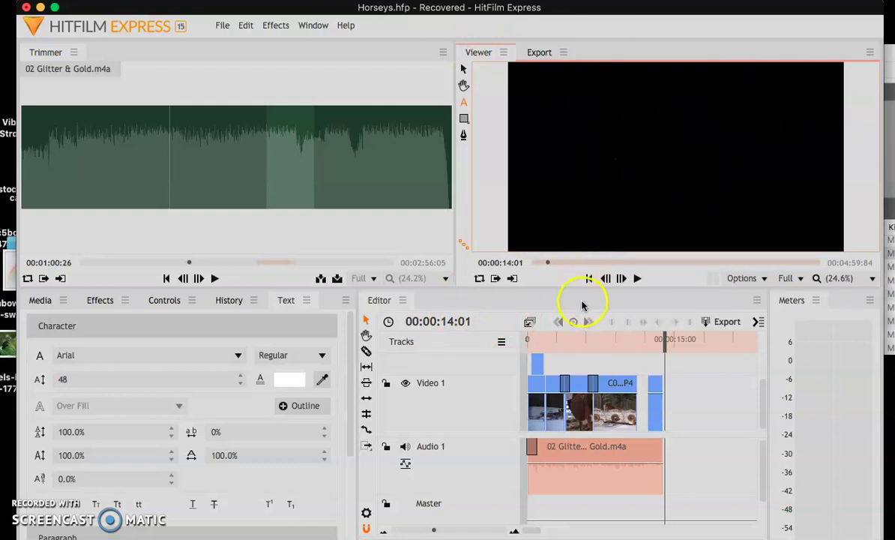
left_click(583, 304)
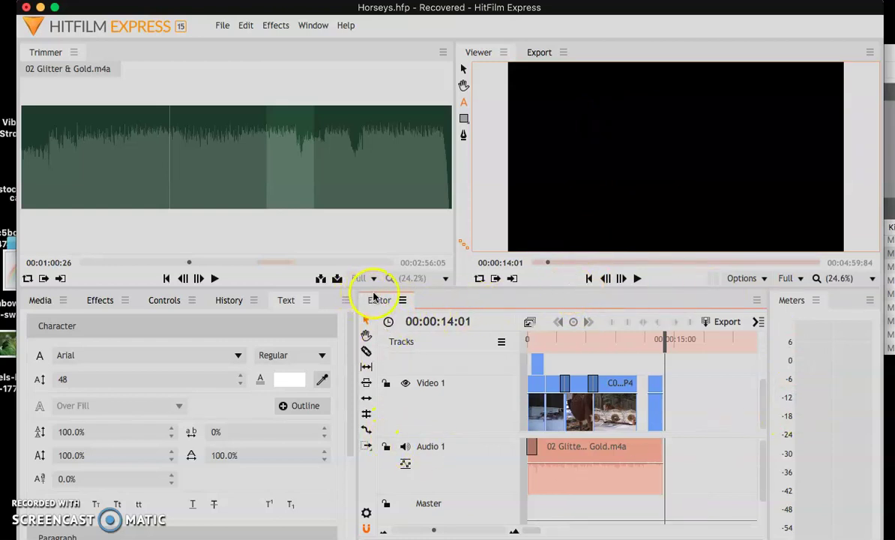
left_click(537, 53)
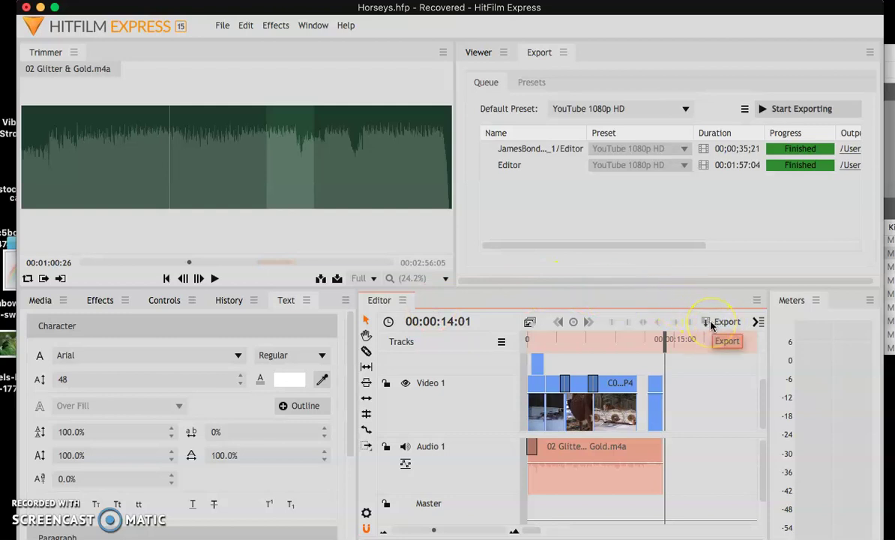
Export the Editor timeline with the YouTube 1080p HD preset to the Desktop as Horseys.mp4
left_click(723, 399)
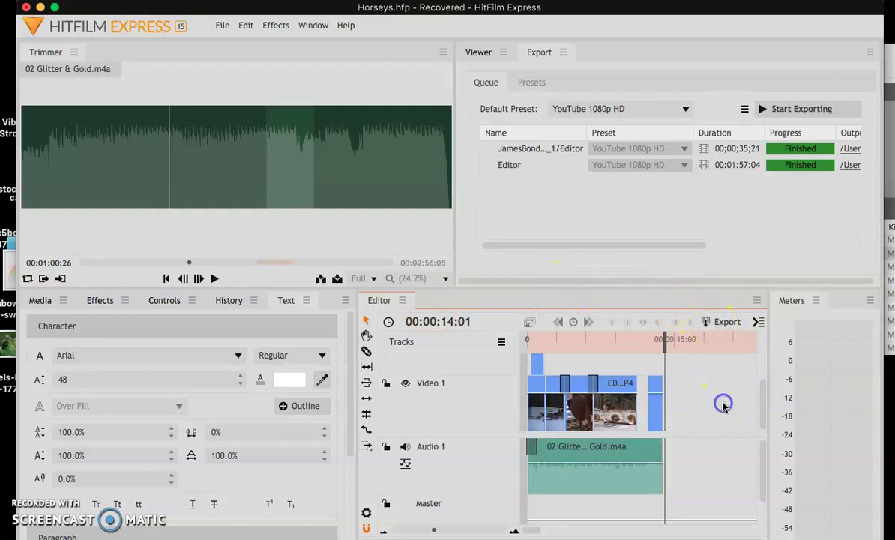
left_click(711, 323)
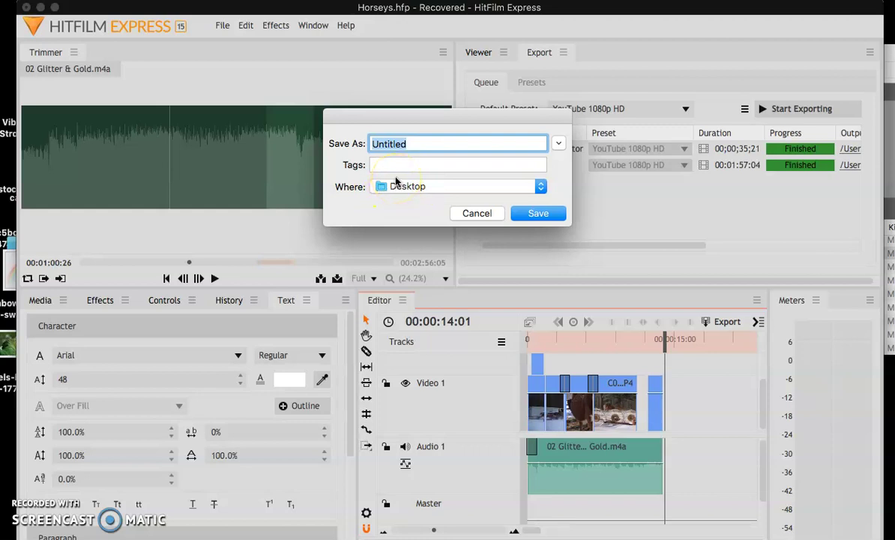
type("Horseys")
left_click(540, 215)
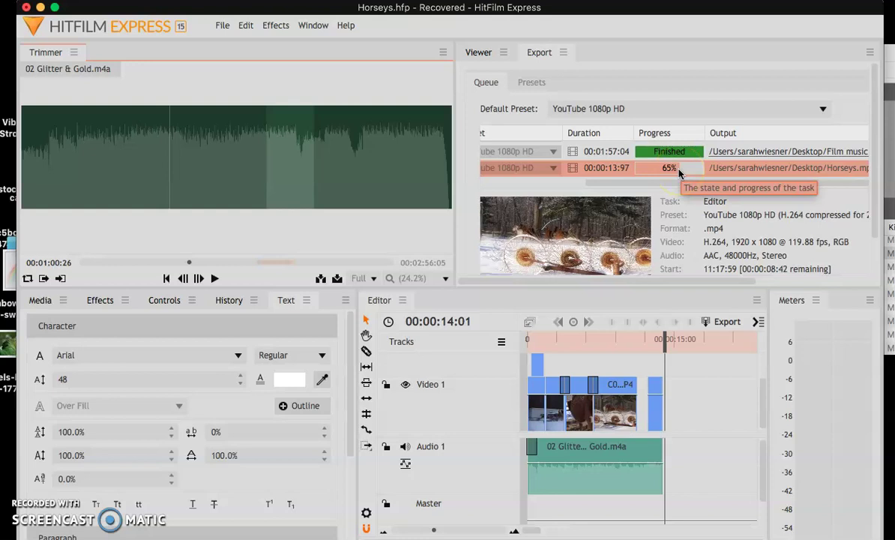
mouse_move(616, 369)
left_mouse_down()
mouse_move(593, 330)
mouse_move(612, 349)
left_mouse_up()
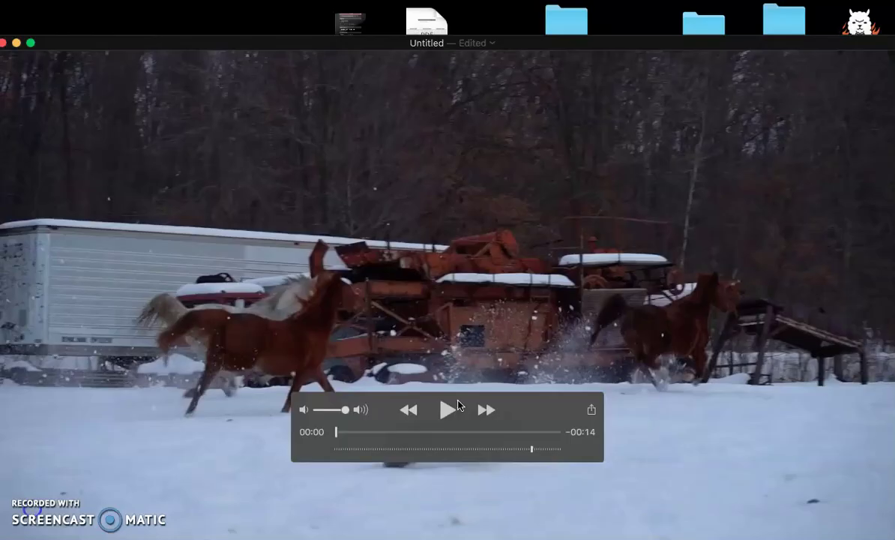
Play the exported 14-second horse video in QuickTime Player
left_click(452, 408)
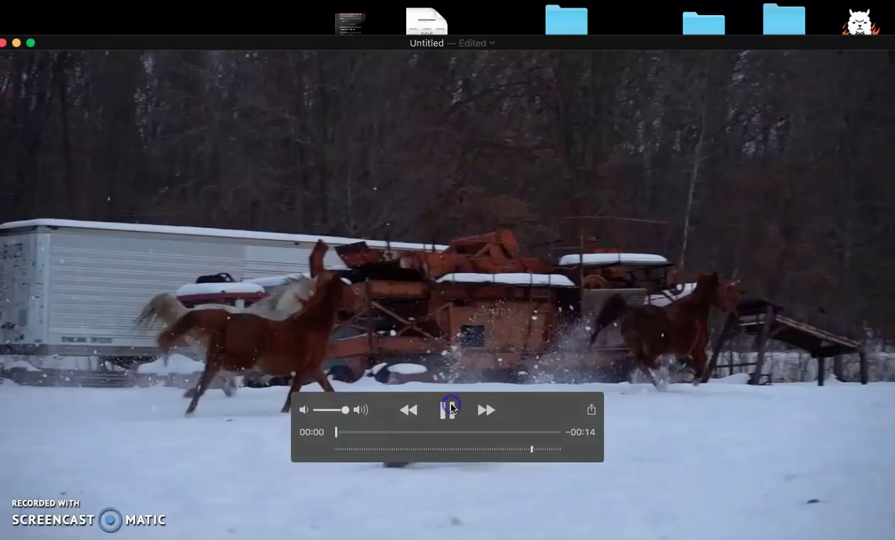